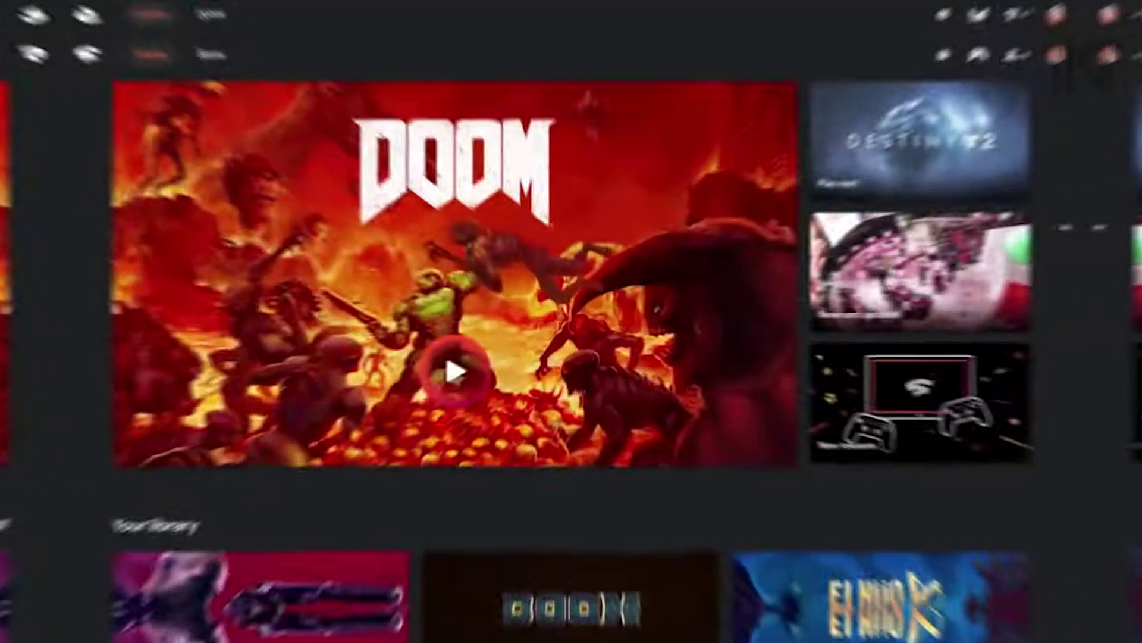
# Look through the games listed in the library on the Stadia home page.
pyautogui.scroll(-3, 1119, 214)
pyautogui.scroll(-5, 1120, 219)
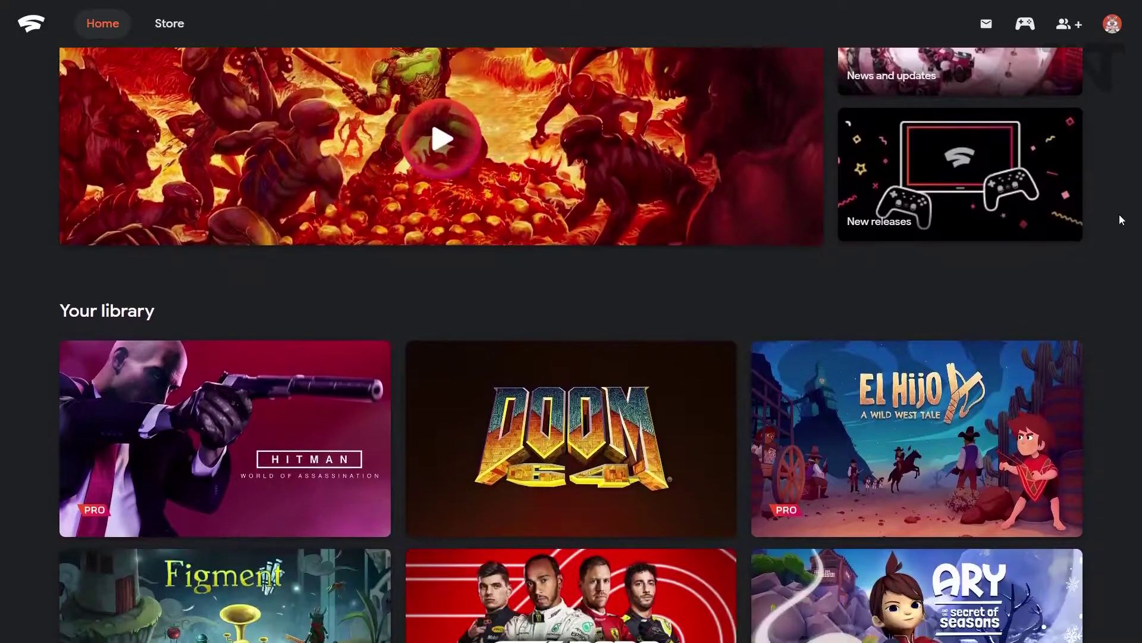
pyautogui.scroll(-6, 1124, 229)
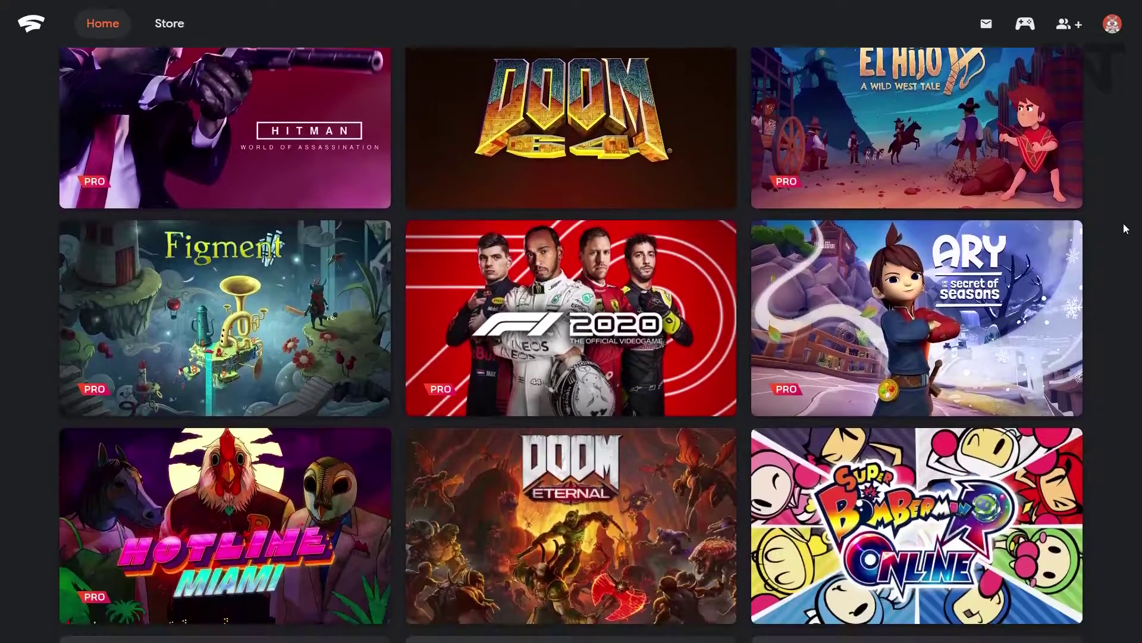
pyautogui.scroll(-7, 1124, 229)
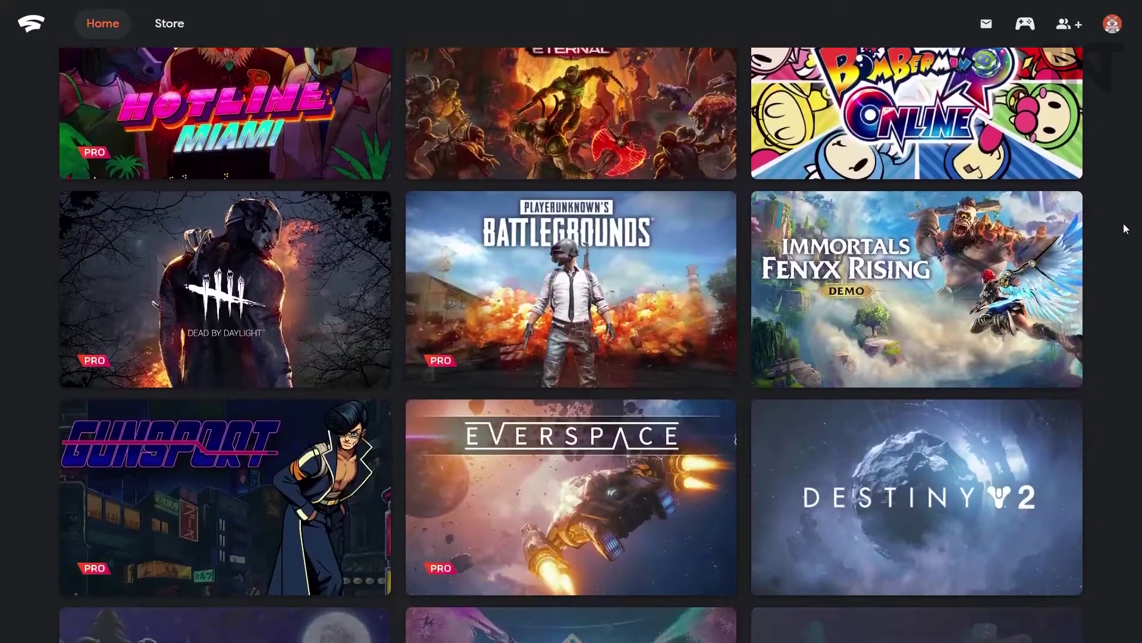
pyautogui.scroll(-7, 1124, 229)
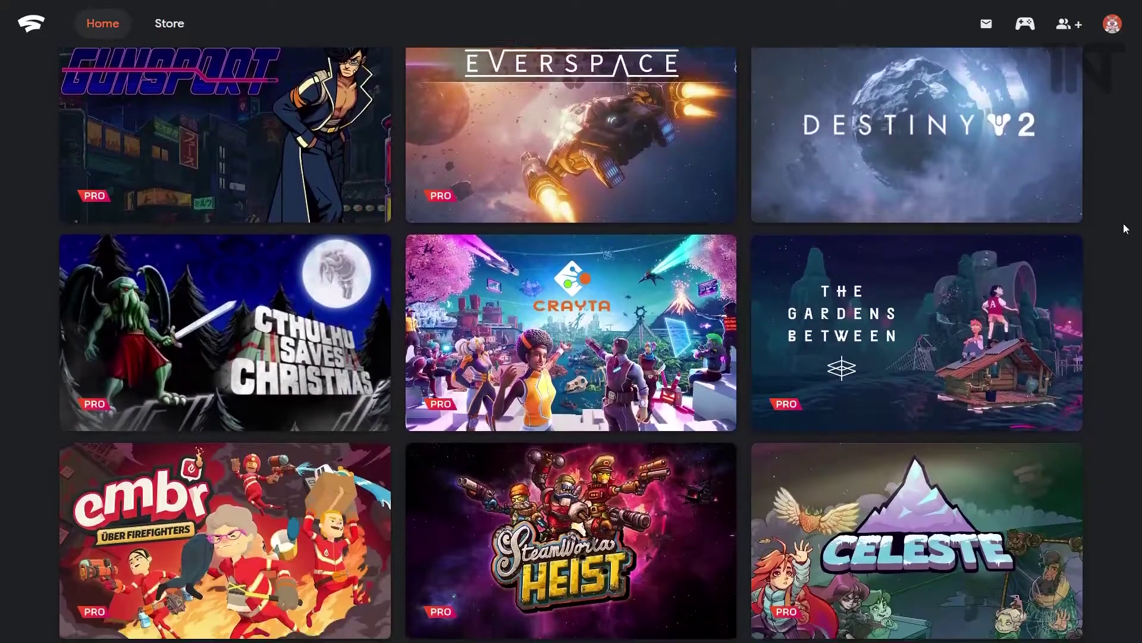
pyautogui.scroll(-8, 1124, 229)
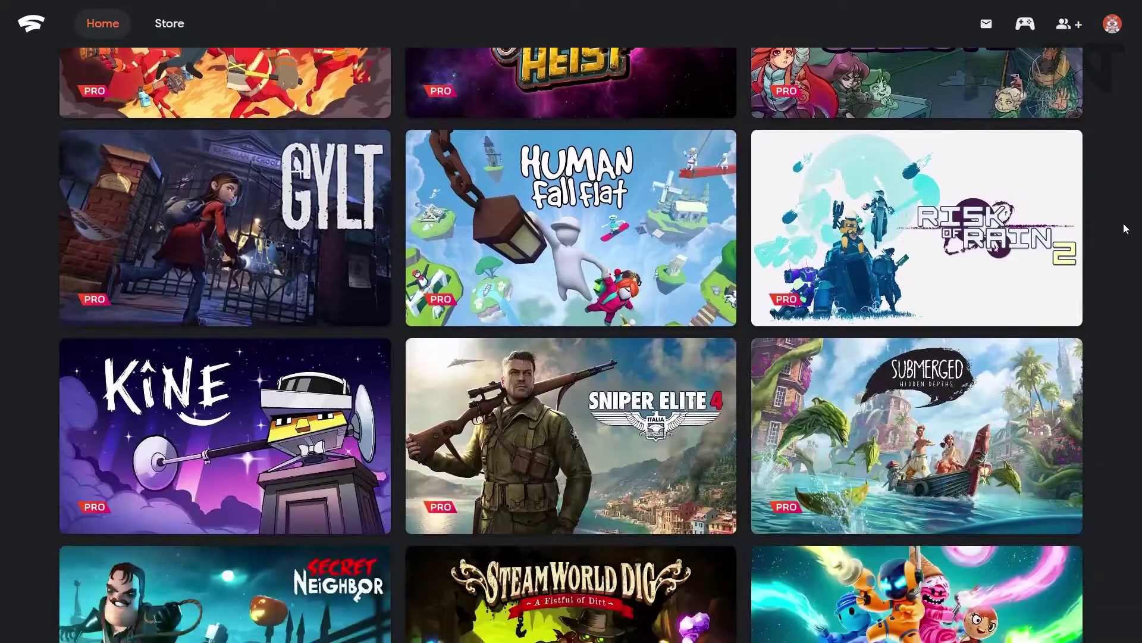
pyautogui.scroll(-7, 1124, 229)
pyautogui.scroll(-2, 1125, 229)
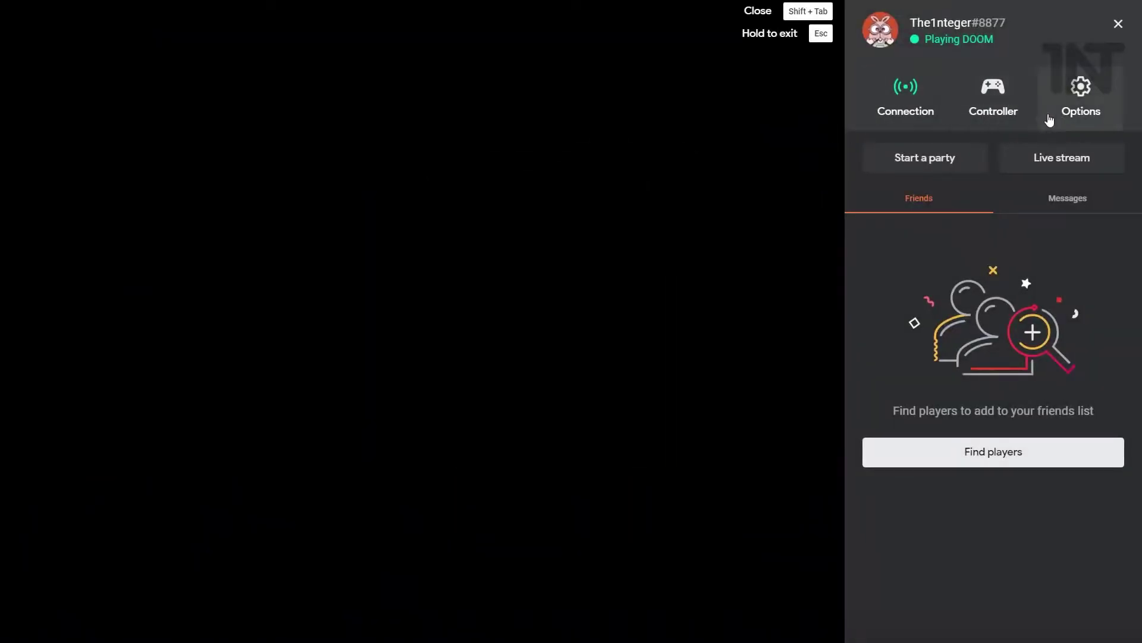
# Open the Stadia options, and continue into DOOM's The UAC level to walk forward.
pyautogui.click(1098, 111)
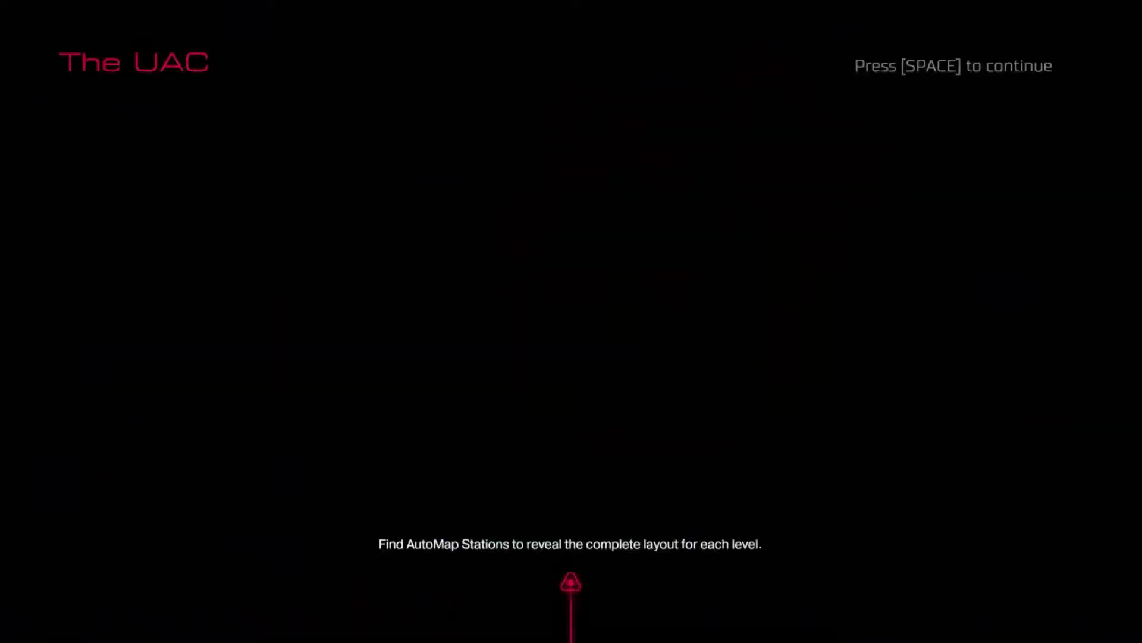
pyautogui.press('space')
pyautogui.press('w')
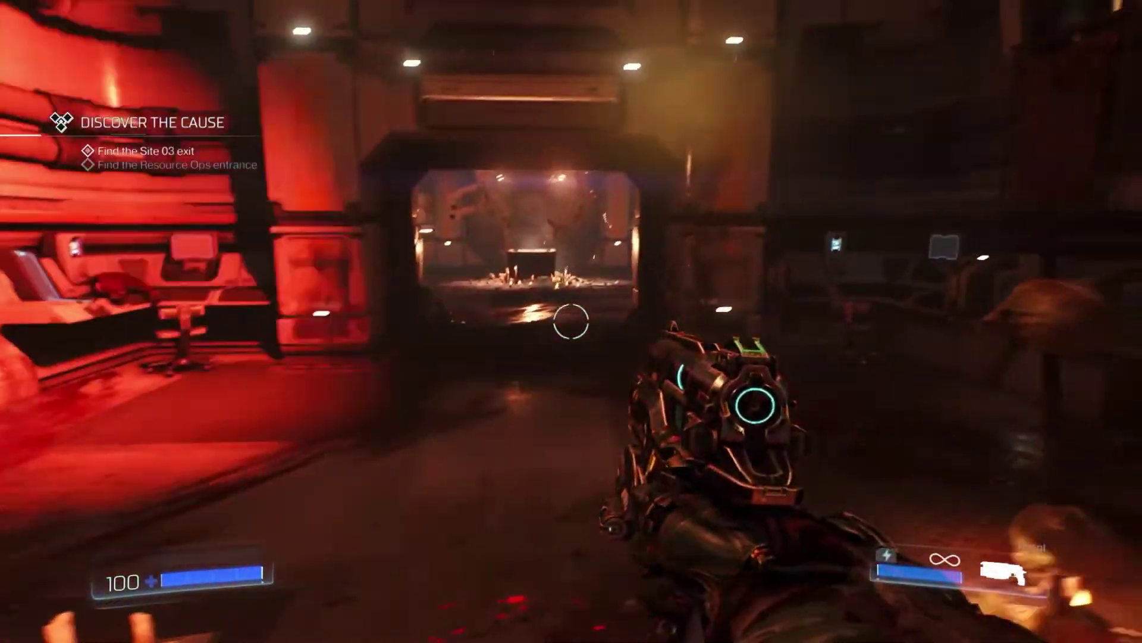
pyautogui.press('w')
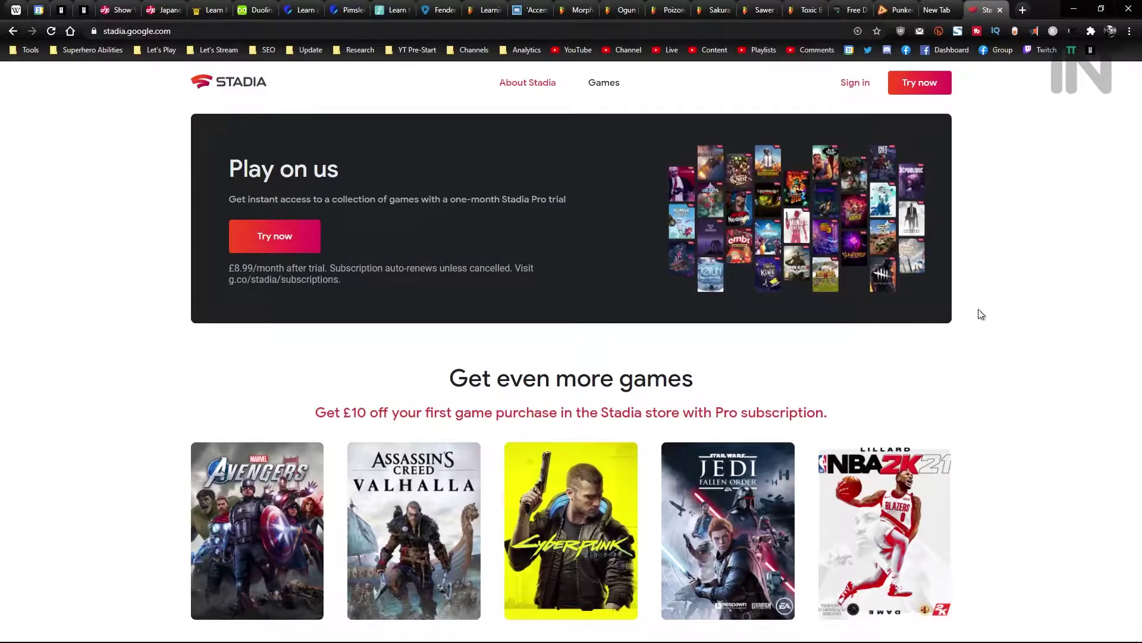
pyautogui.scroll(-1, 1011, 307)
pyautogui.scroll(1, 1056, 303)
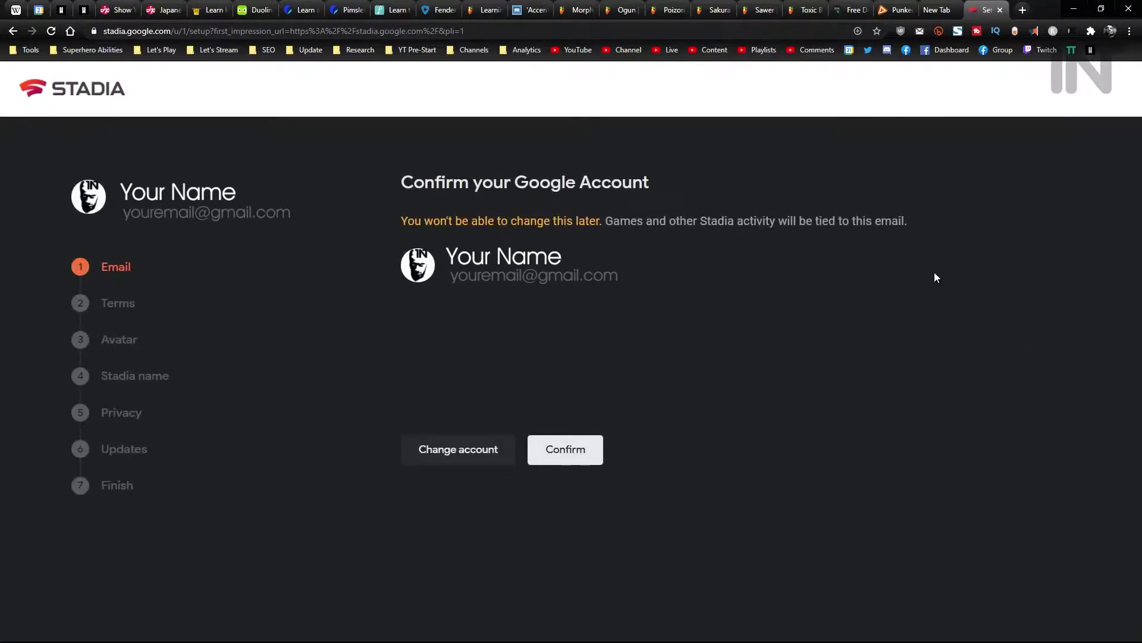
# Confirm the Google account for Stadia and proceed with the Stadia Terms of Service accepted.
pyautogui.click(567, 454)
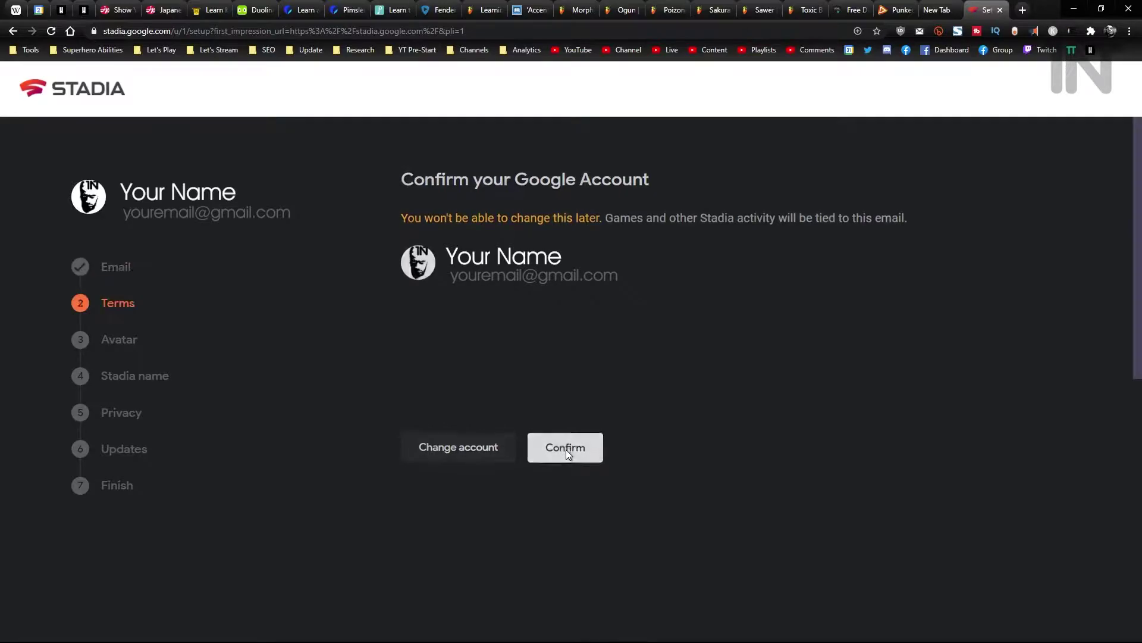
pyautogui.scroll(-5, 513, 583)
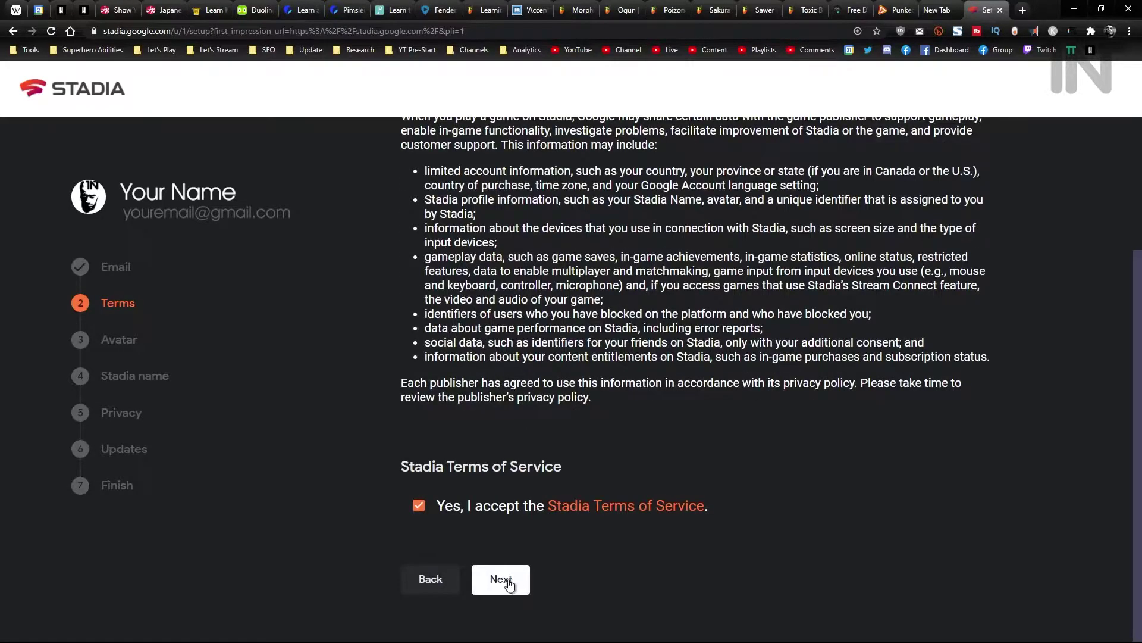
pyautogui.click(507, 580)
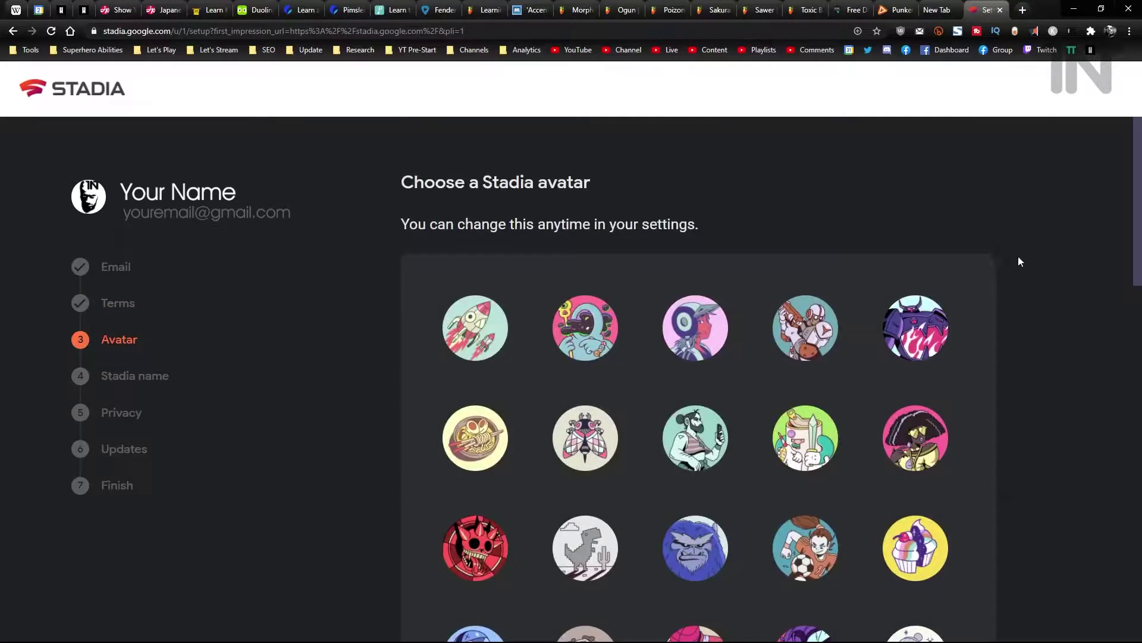
# Choose the rabbit avatar with round glasses on a red background and continue the setup.
pyautogui.scroll(-10, 885, 277)
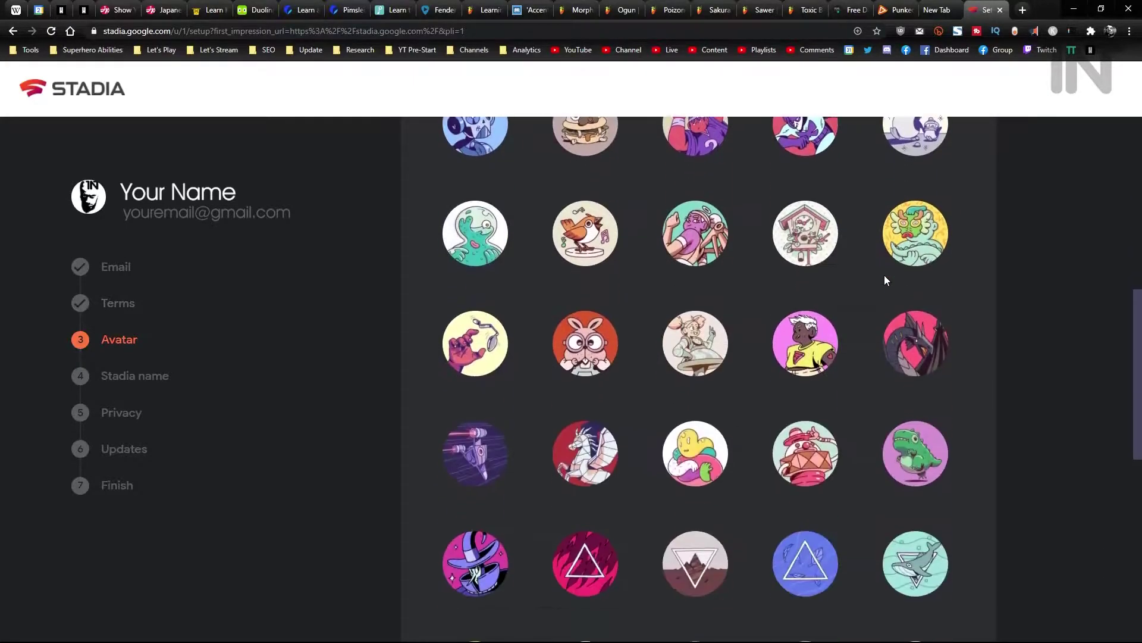
pyautogui.scroll(-6, 884, 275)
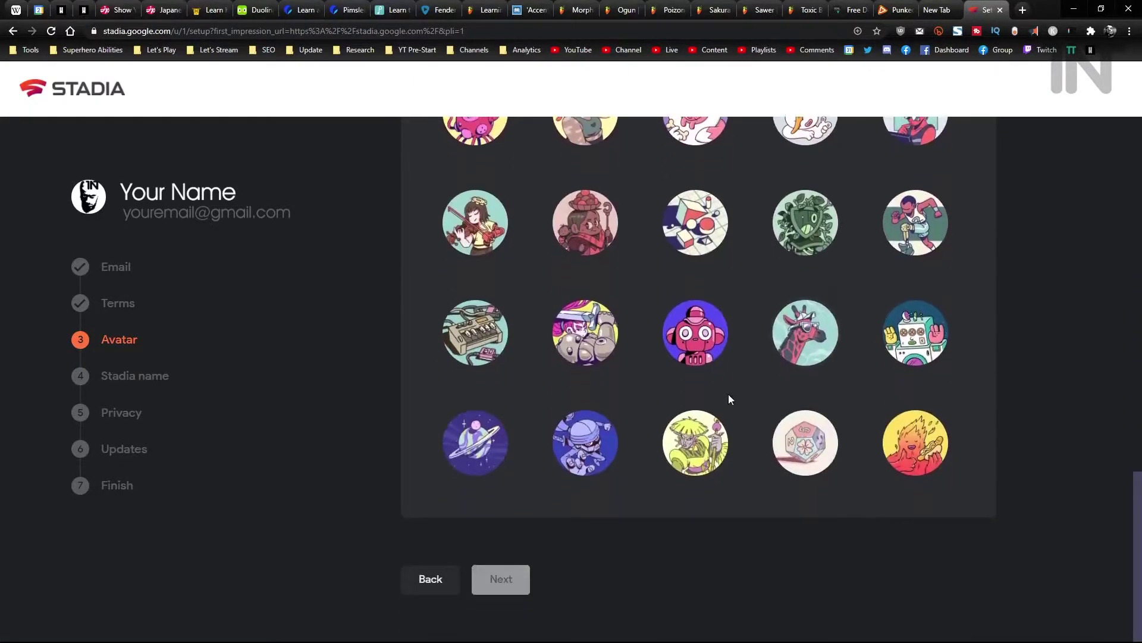
pyautogui.scroll(4, 659, 459)
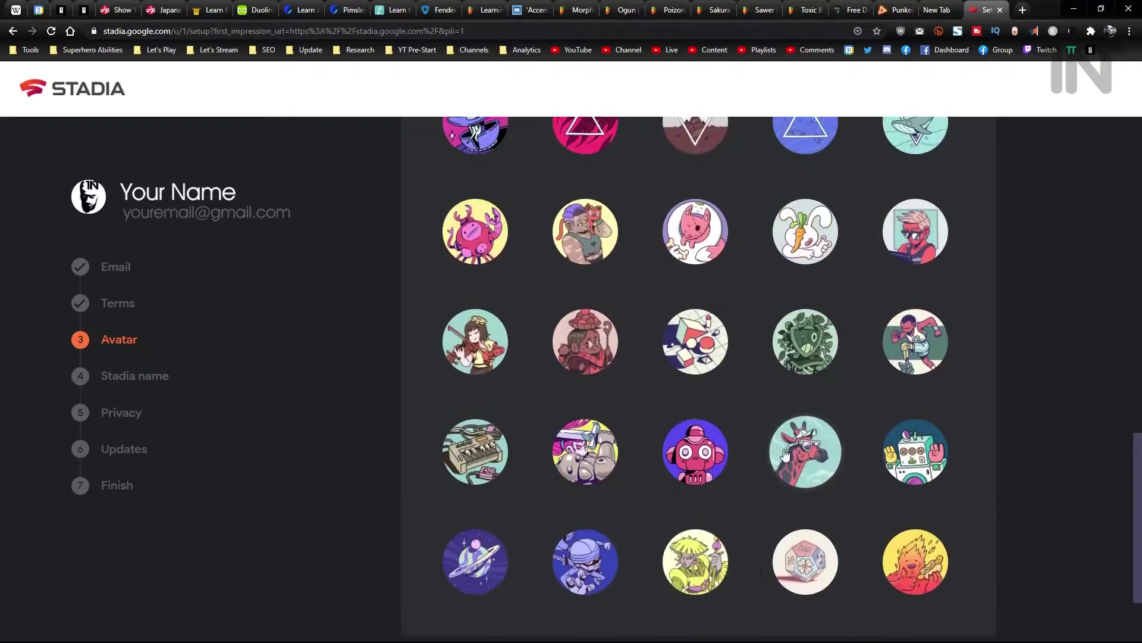
pyautogui.scroll(6, 786, 455)
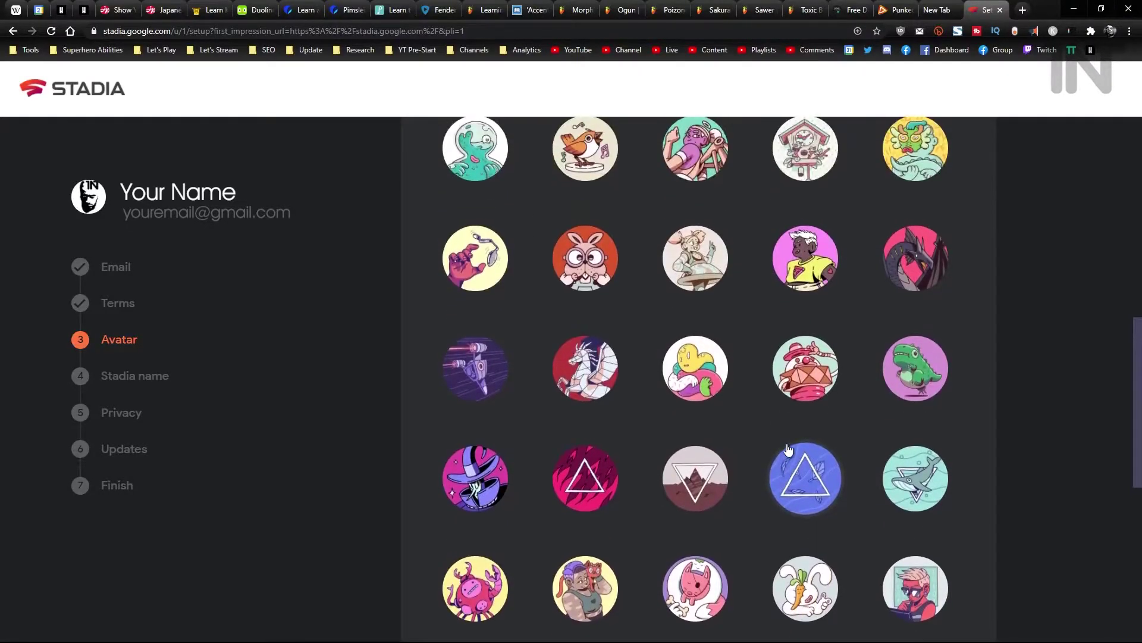
pyautogui.scroll(2, 786, 445)
pyautogui.scroll(1, 773, 444)
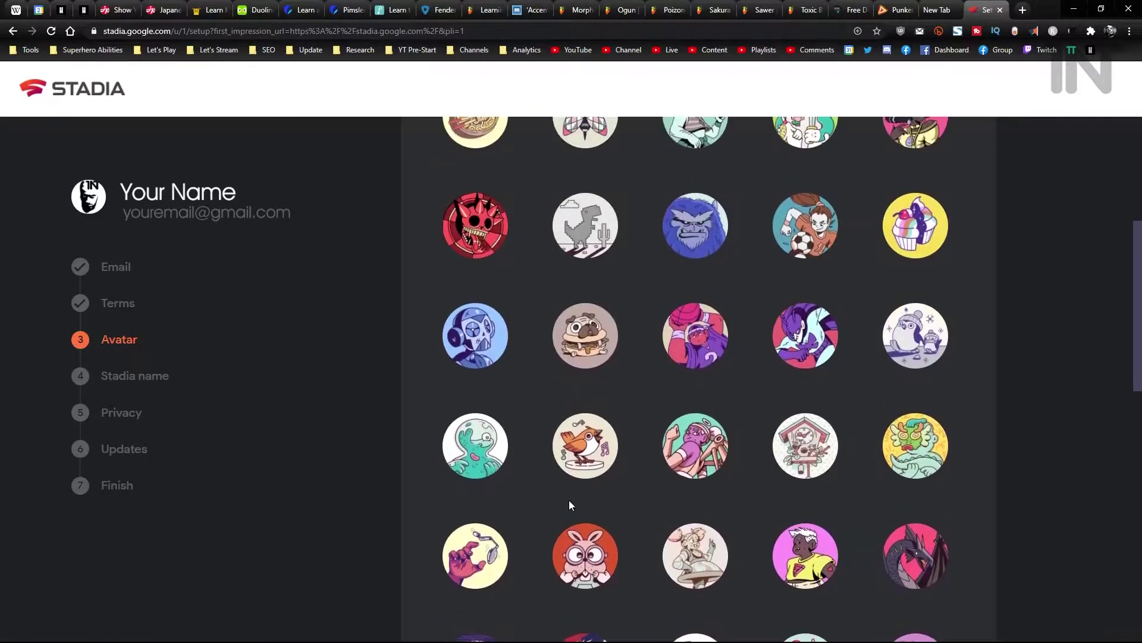
pyautogui.scroll(5, 521, 292)
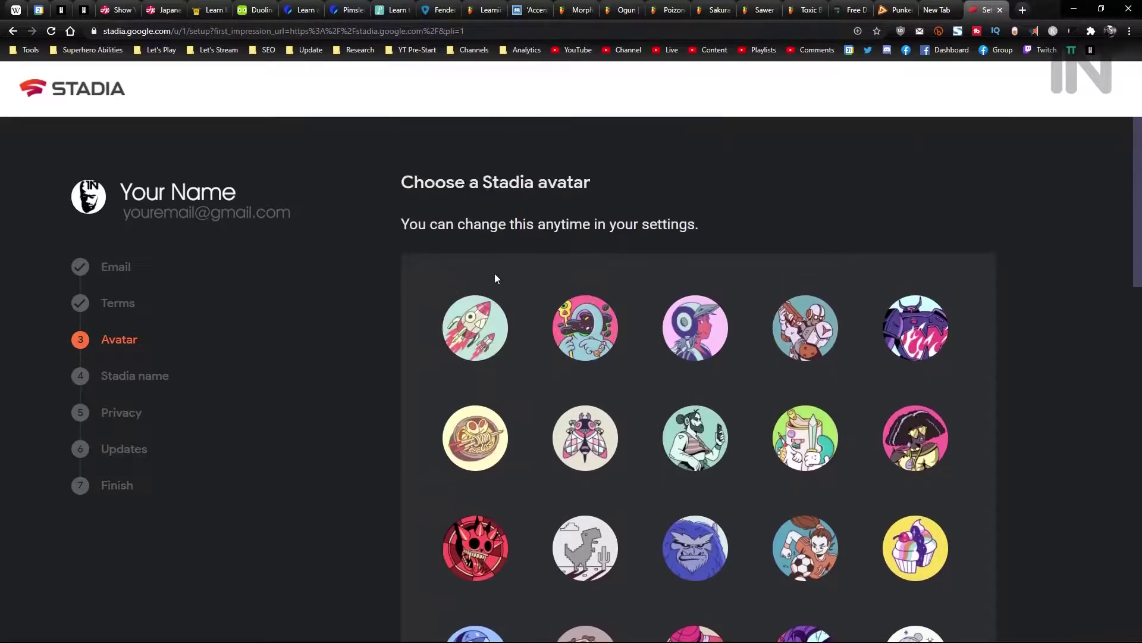
pyautogui.scroll(-15, 861, 306)
pyautogui.scroll(-5, 886, 344)
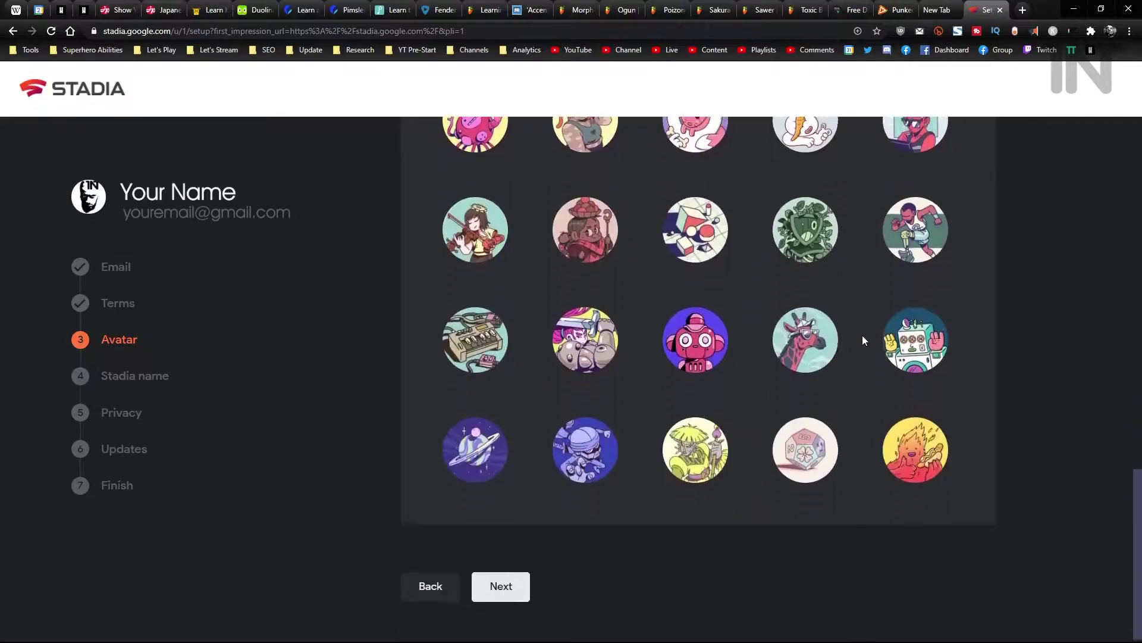
pyautogui.click(503, 579)
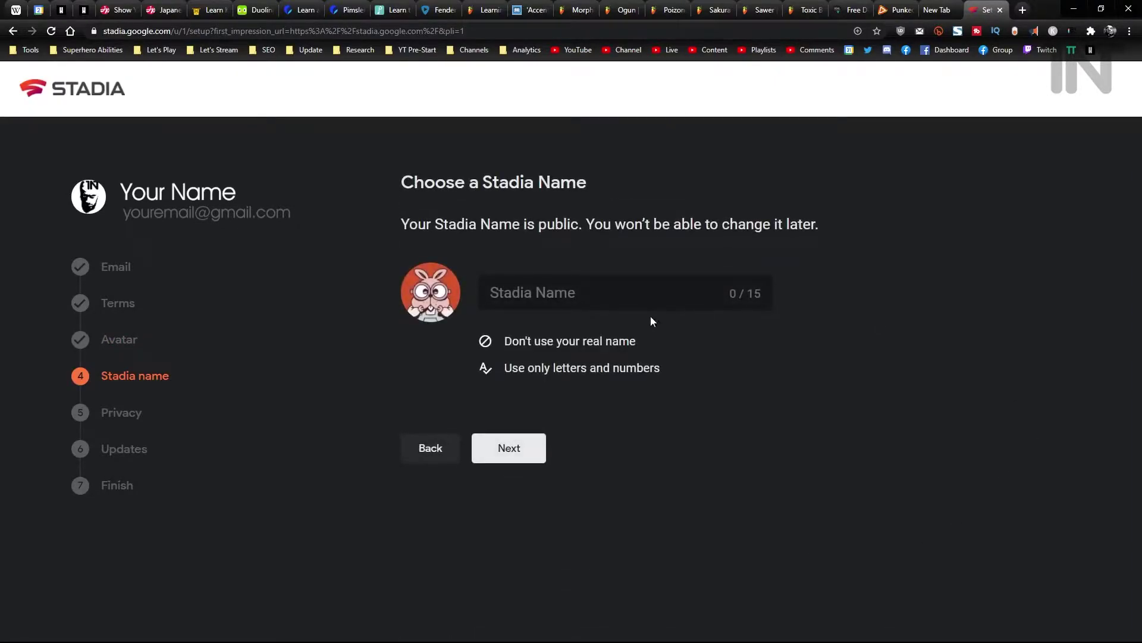
# Enter the chosen public Stadia Name and continue to the privacy settings.
pyautogui.click(631, 300)
pyautogui.write('The')
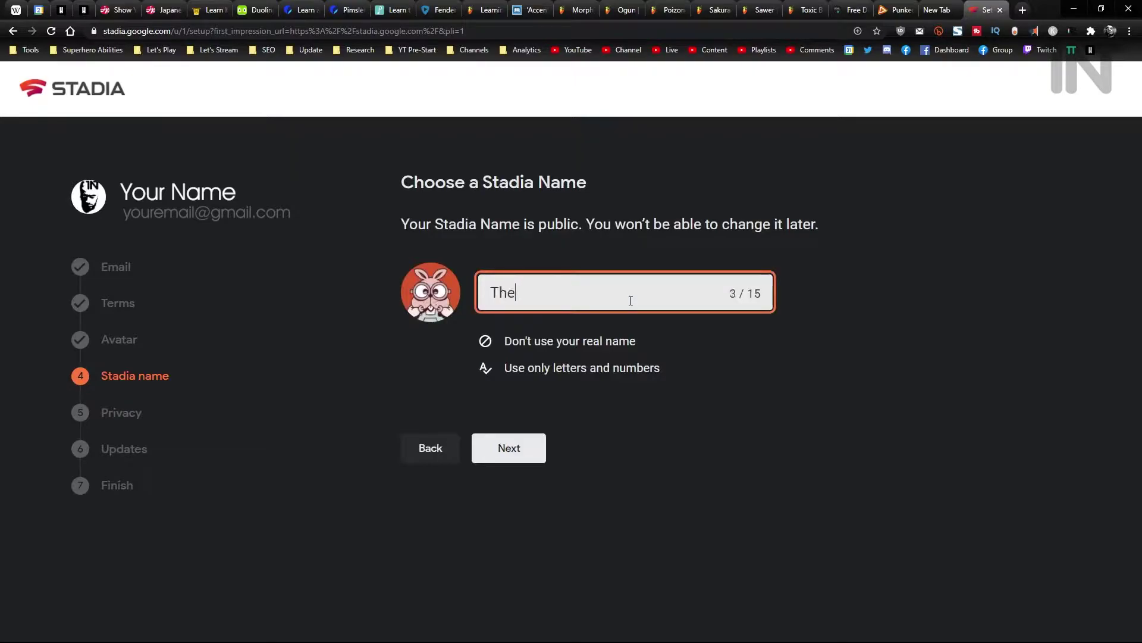
pyautogui.write('1nteger')
pyautogui.click(733, 367)
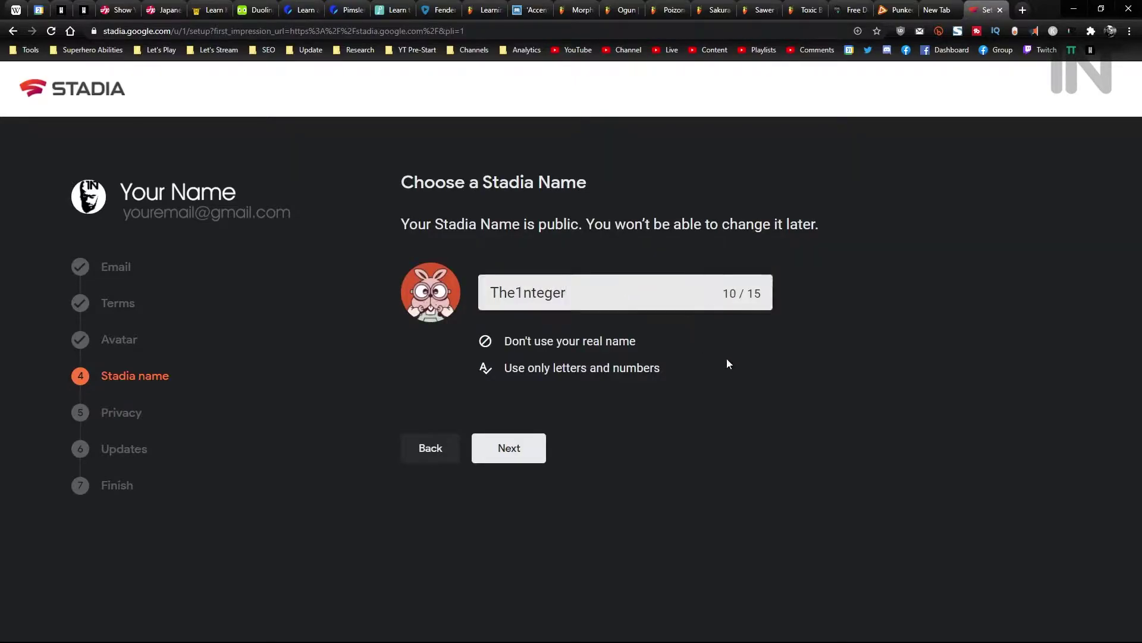
pyautogui.click(502, 456)
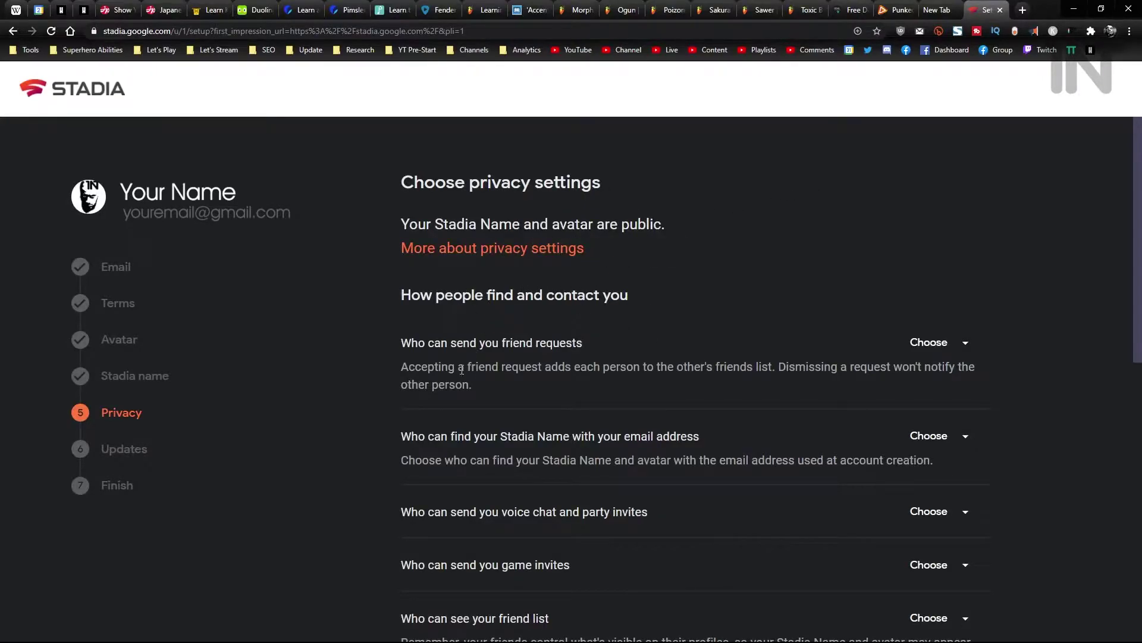
# Allow All players to send friend requests and to find the Stadia Name with the email address.
pyautogui.click(949, 344)
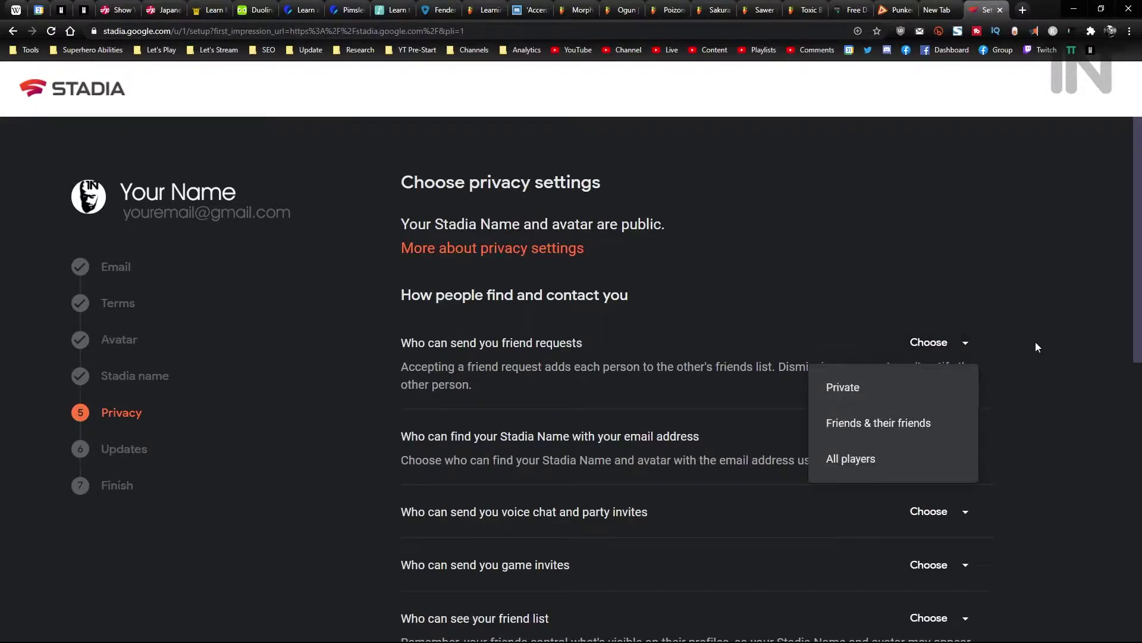
pyautogui.click(875, 462)
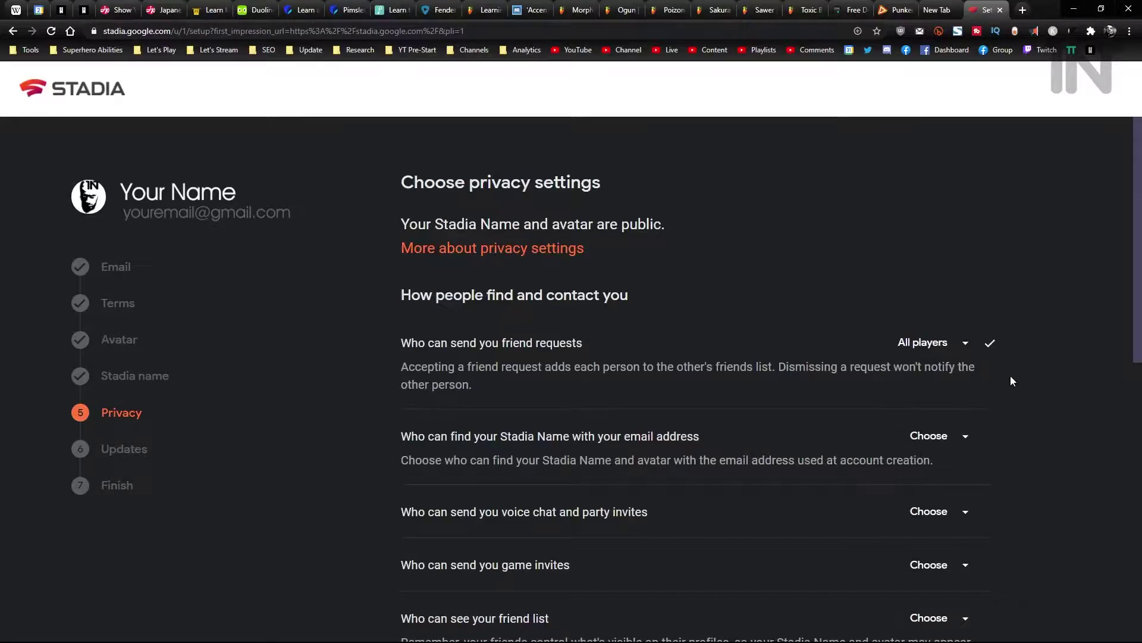
pyautogui.scroll(-2, 1029, 369)
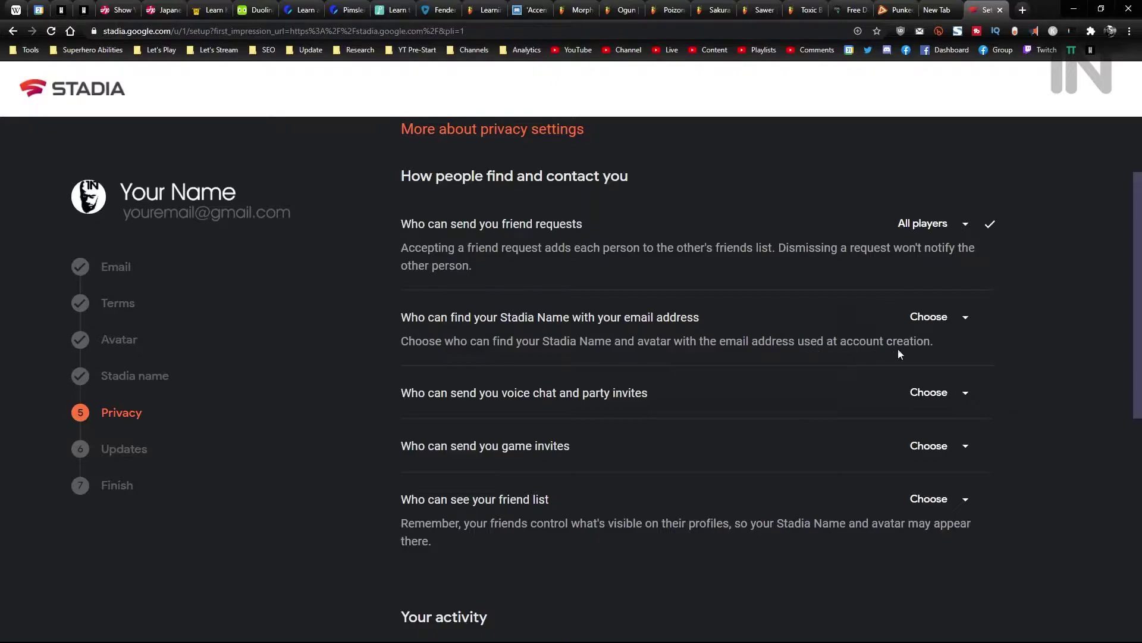
pyautogui.click(952, 331)
pyautogui.click(887, 430)
# Set voice chat and party invites to All players, and game invites to Friends.
pyautogui.scroll(-1, 665, 416)
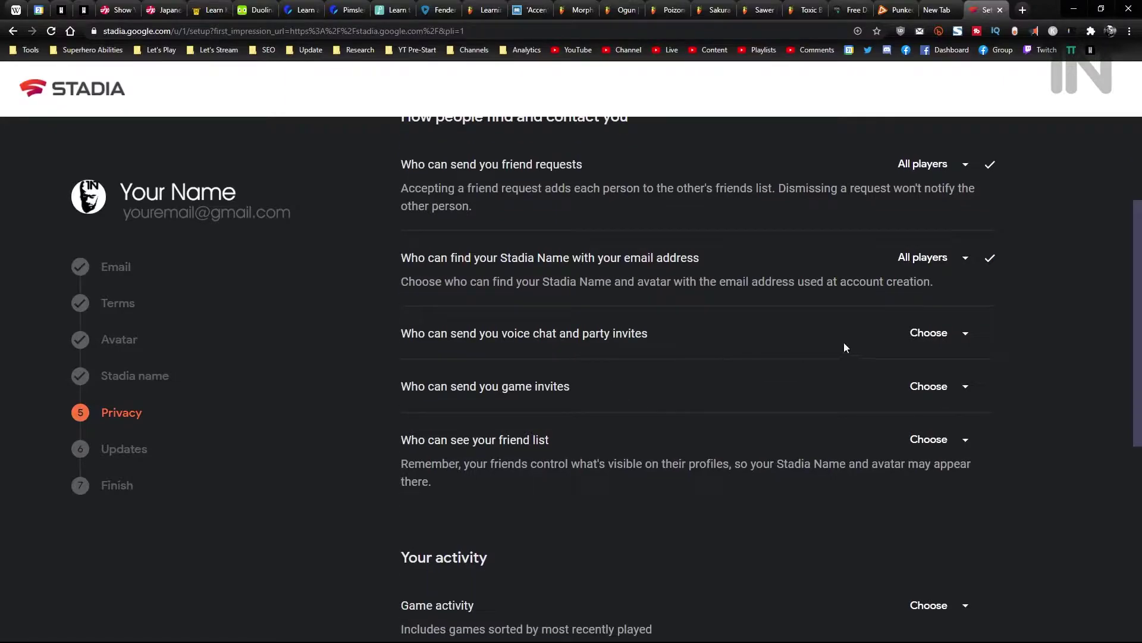
pyautogui.click(957, 340)
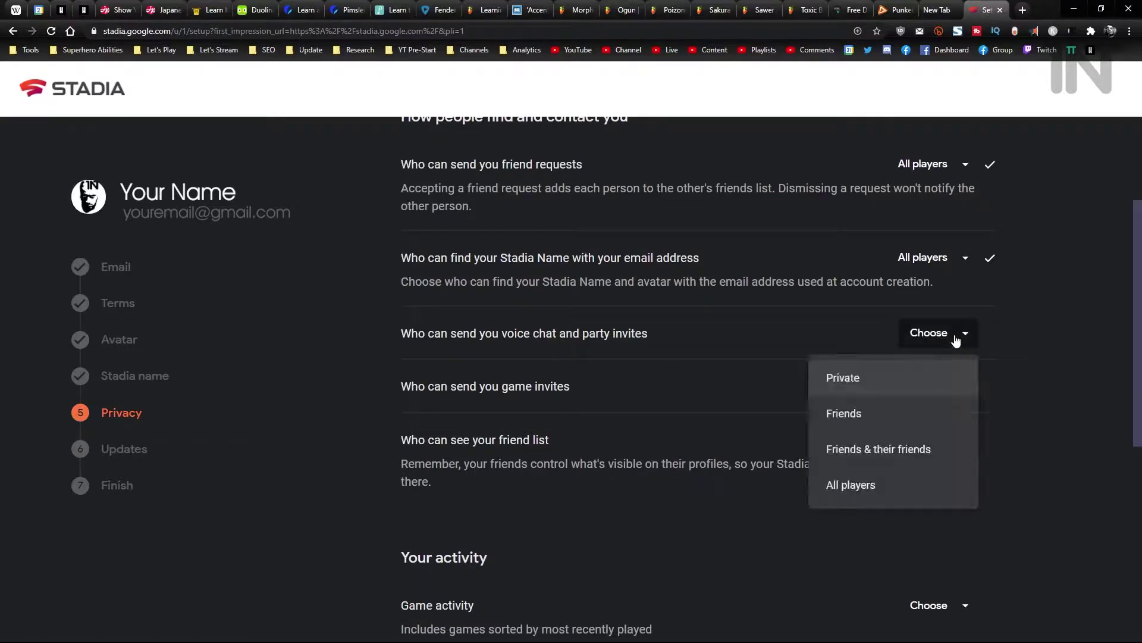
pyautogui.click(901, 483)
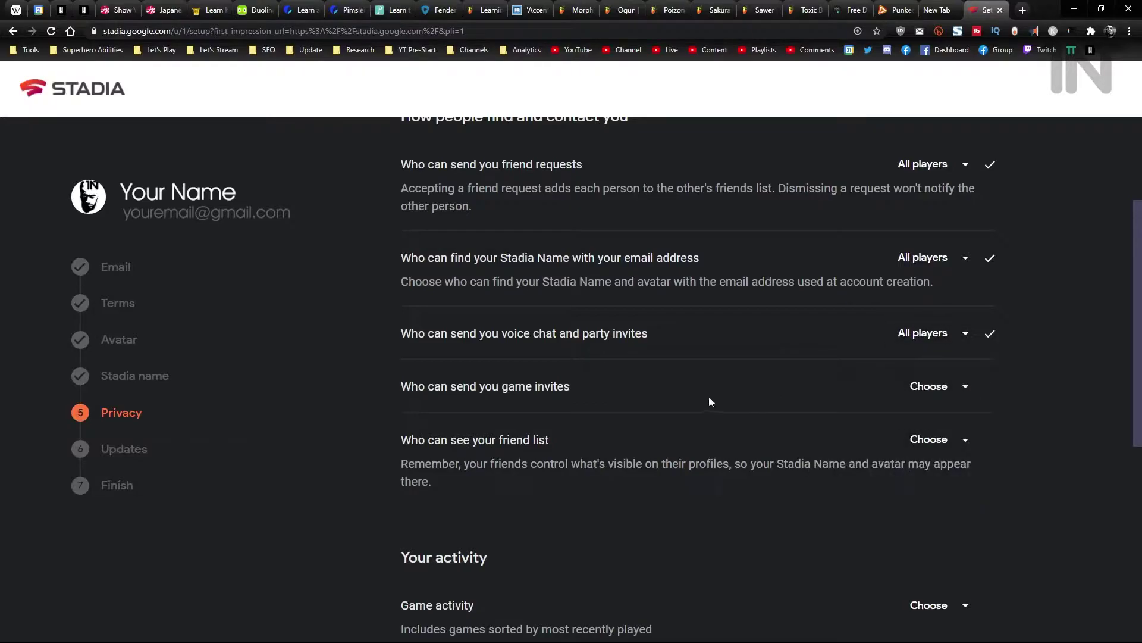
pyautogui.click(955, 392)
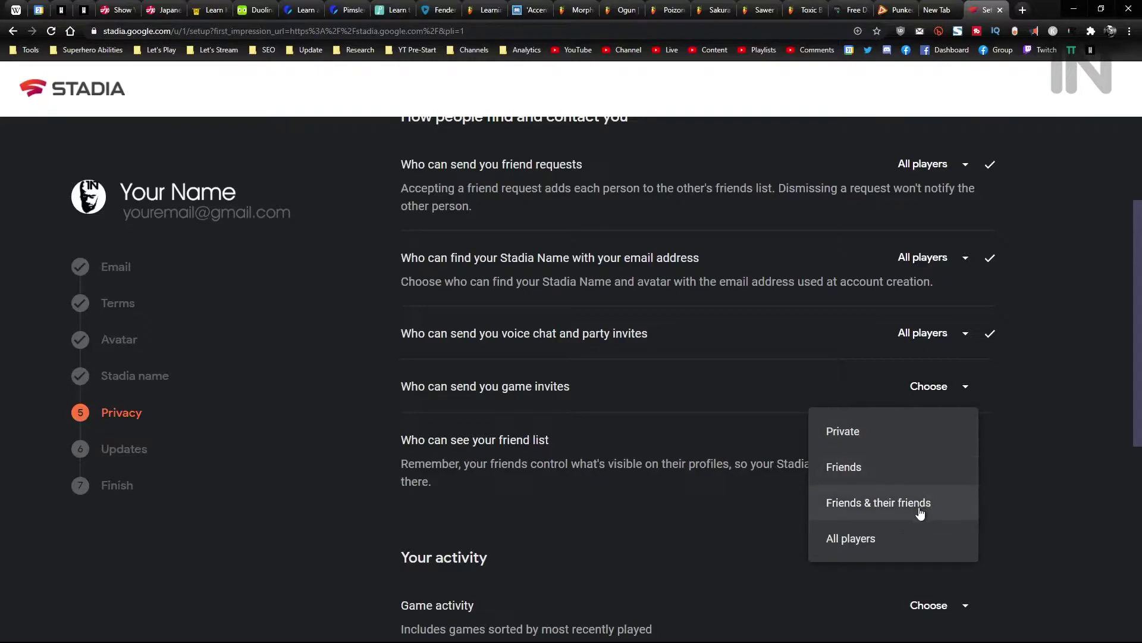
pyautogui.click(882, 470)
# Set who can see the friend list to All players.
pyautogui.scroll(-1, 922, 429)
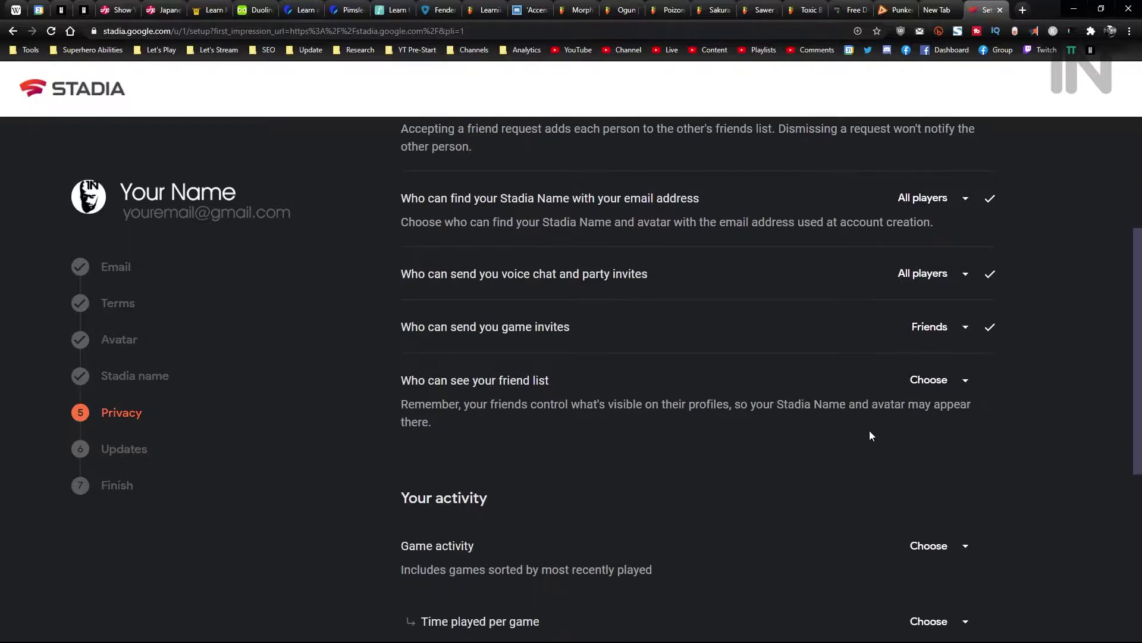
pyautogui.scroll(-2, 595, 416)
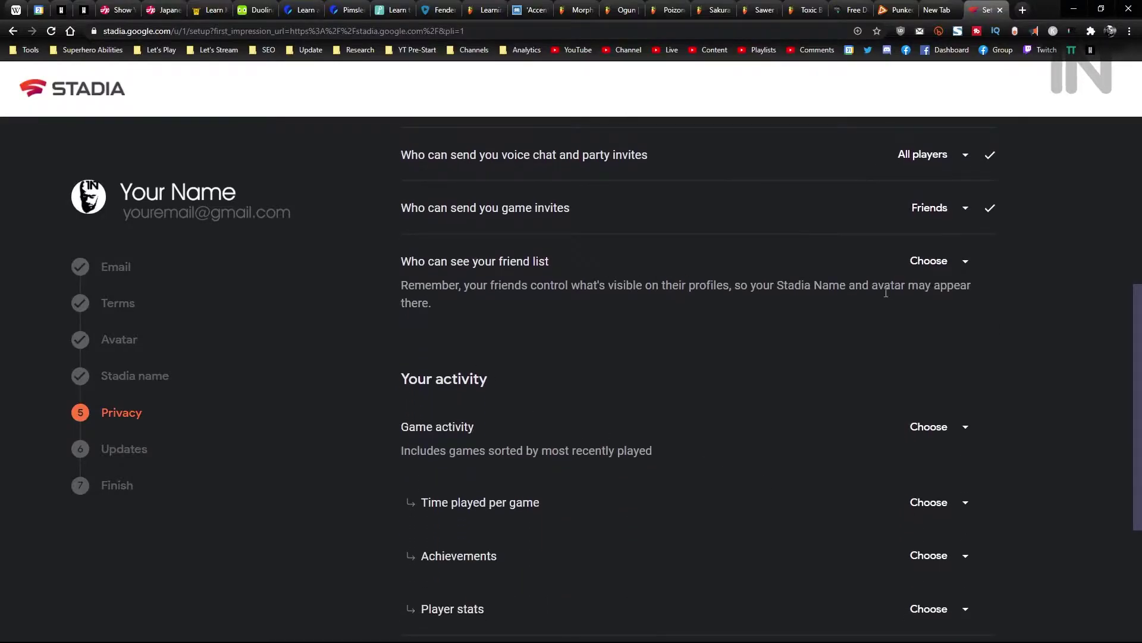
pyautogui.click(959, 271)
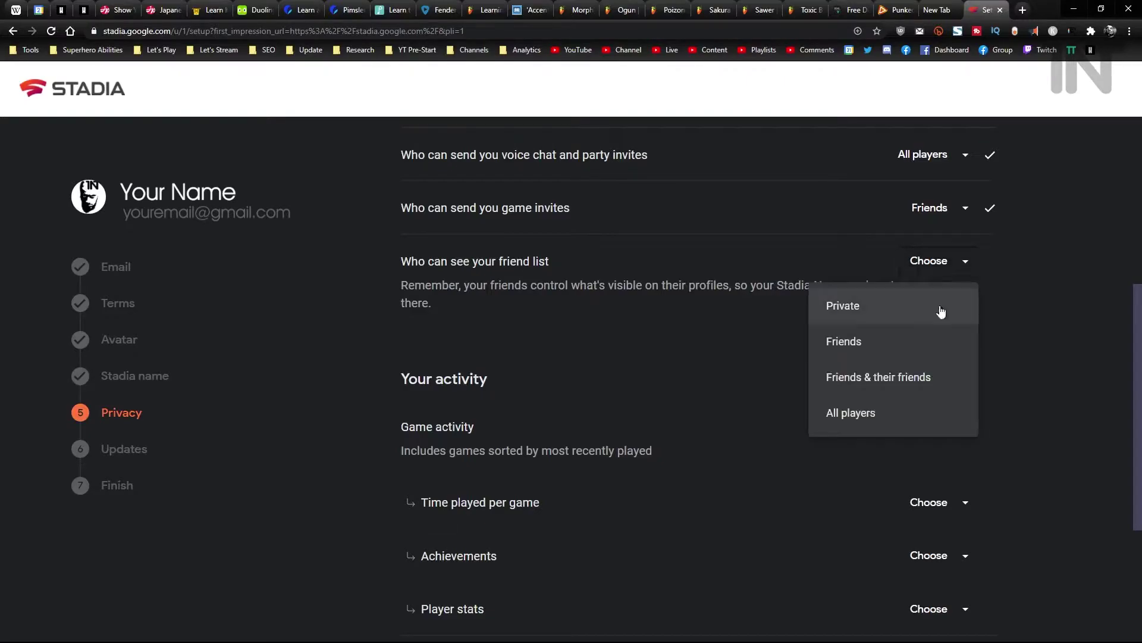
pyautogui.click(900, 418)
pyautogui.scroll(-3, 696, 364)
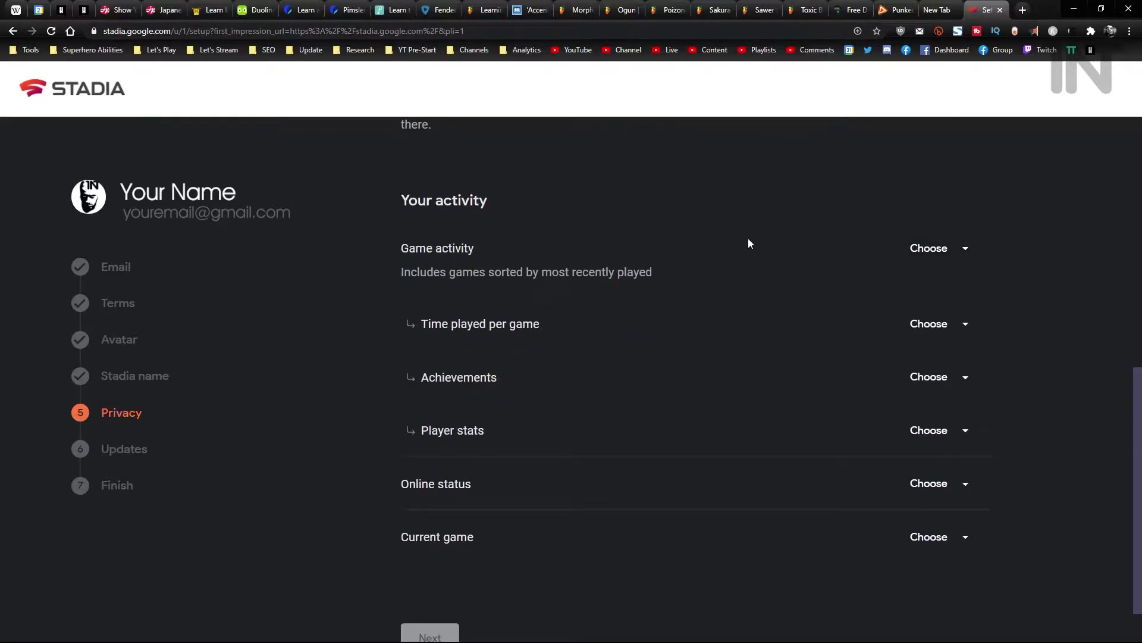
# Set the visibility of game activity, time played per game, achievements and player stats to All players.
pyautogui.click(955, 248)
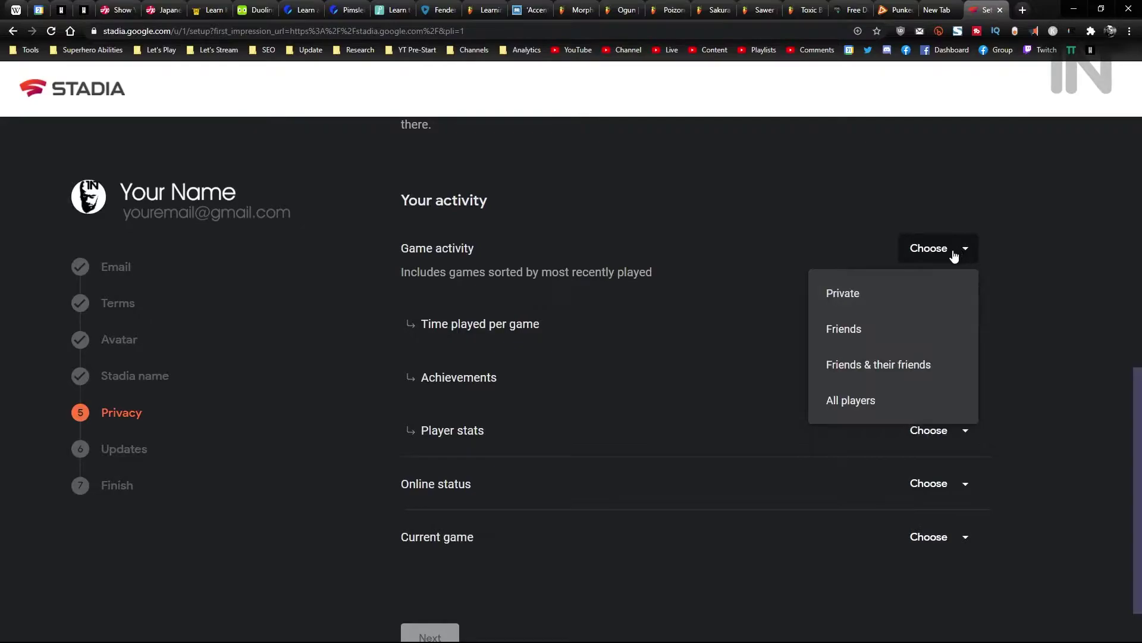
pyautogui.click(879, 409)
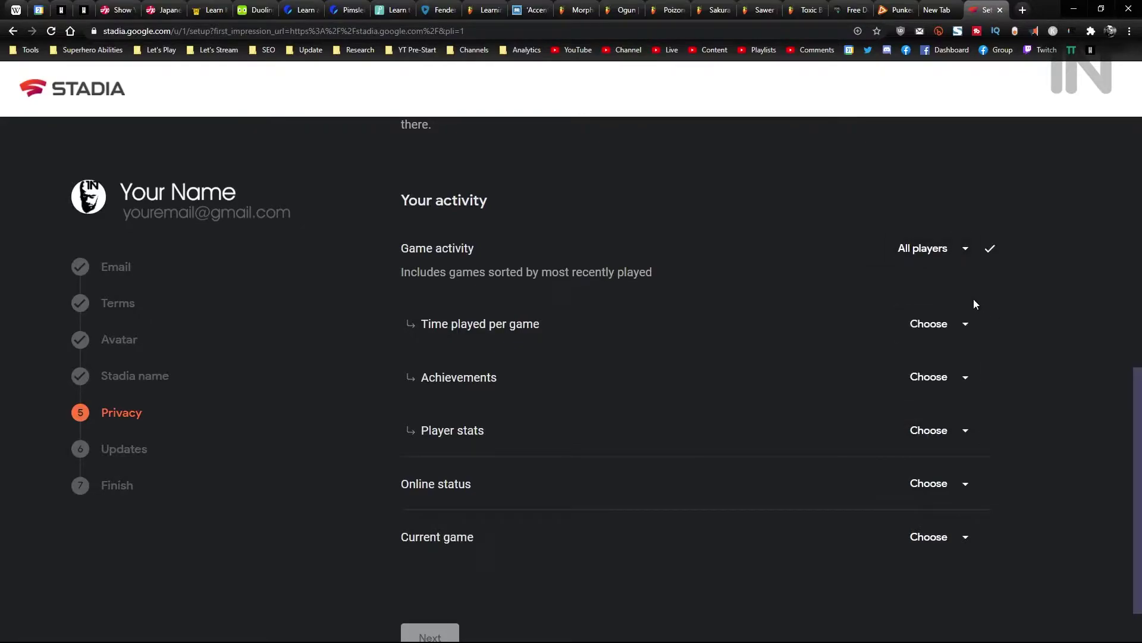
pyautogui.click(919, 324)
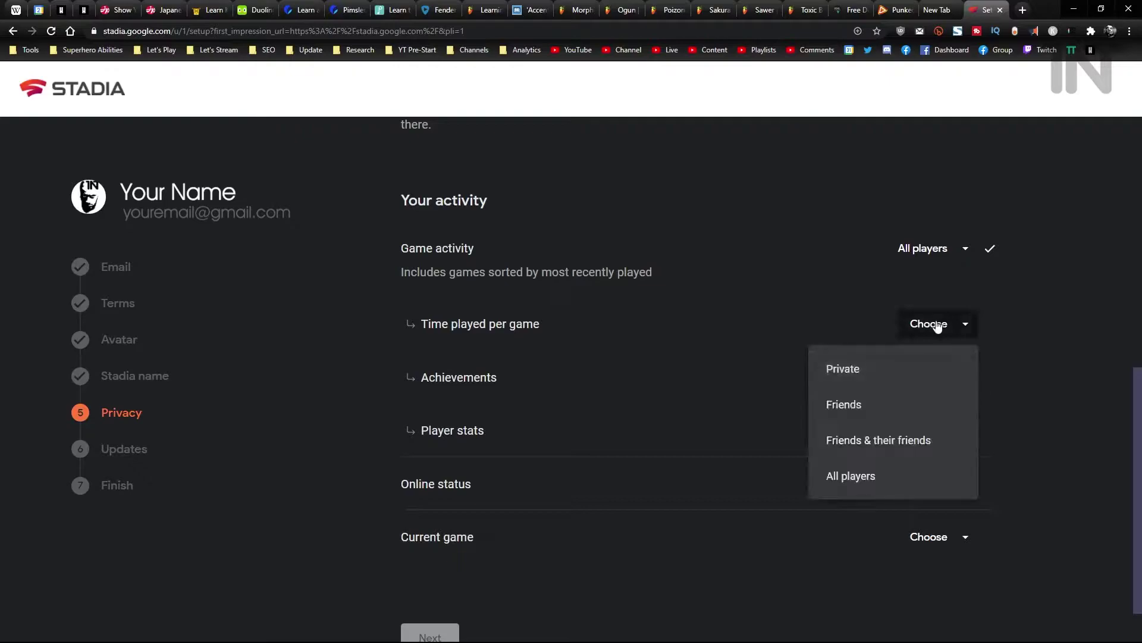
pyautogui.click(896, 467)
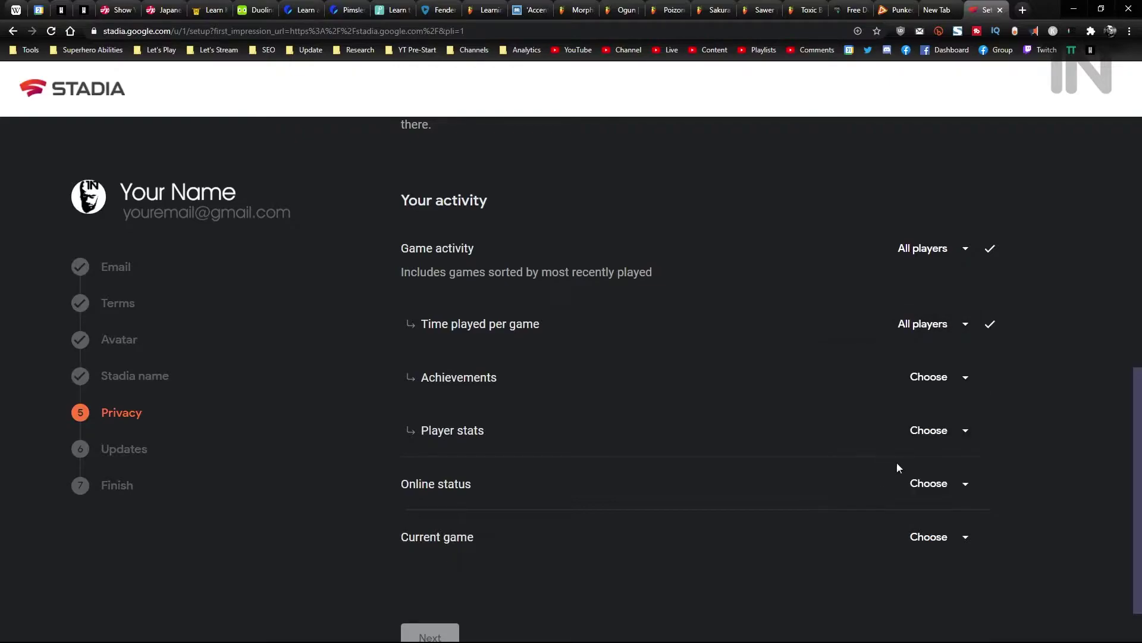
pyautogui.click(945, 381)
pyautogui.click(879, 529)
pyautogui.click(954, 430)
pyautogui.click(951, 580)
# Set the visibility of online status and current game to All players, and continue to the email updates page.
pyautogui.scroll(-1, 958, 473)
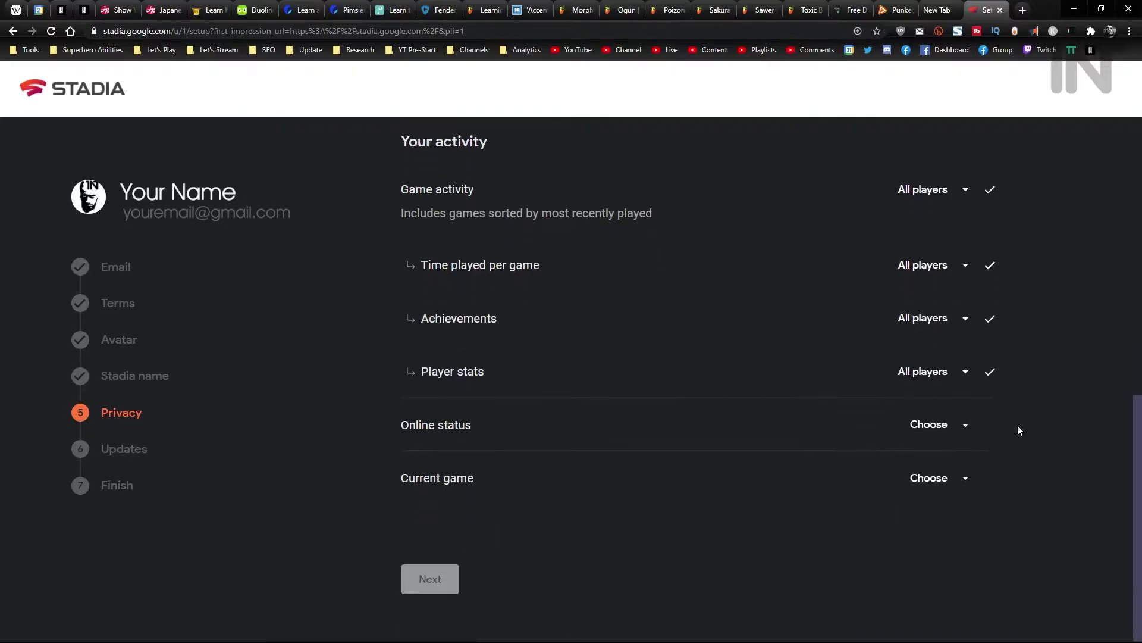
pyautogui.click(923, 429)
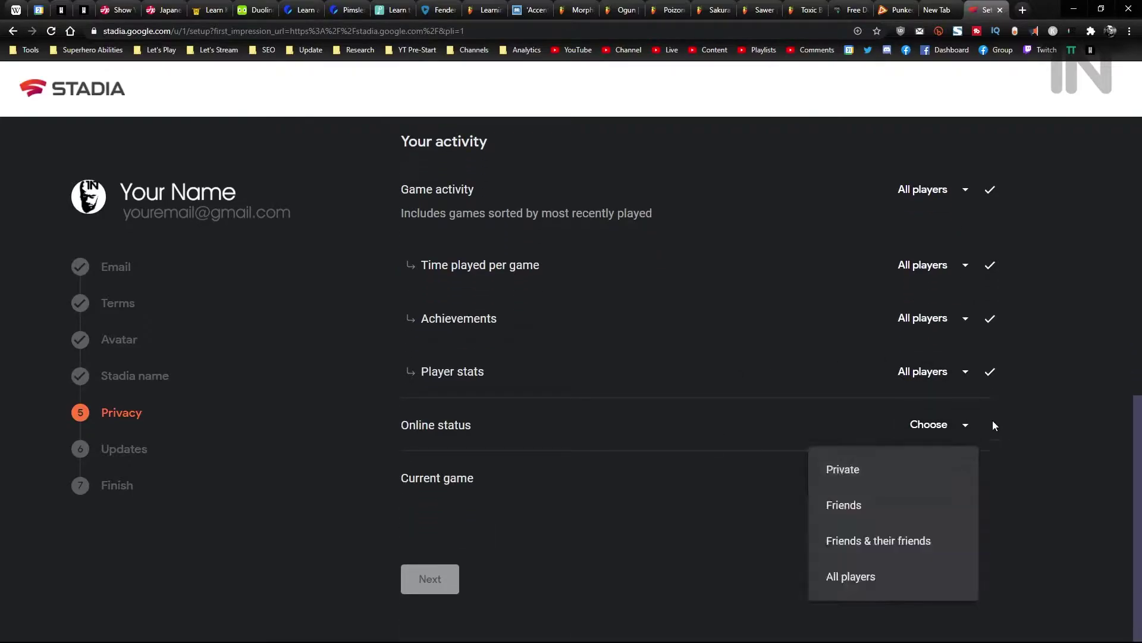
pyautogui.click(894, 586)
pyautogui.click(951, 485)
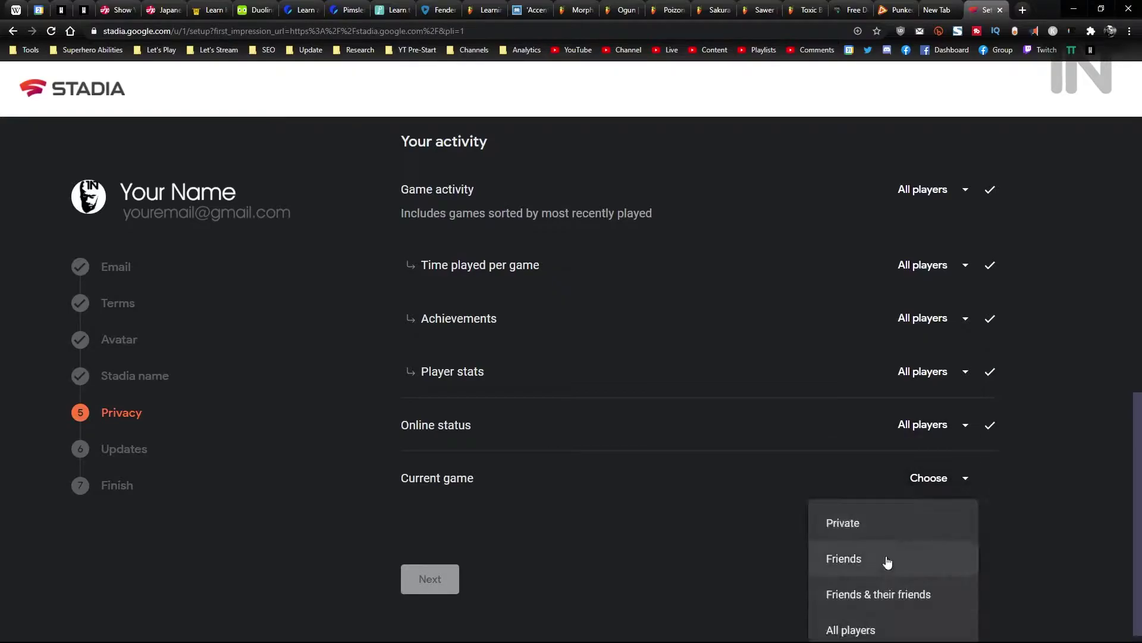
pyautogui.click(857, 626)
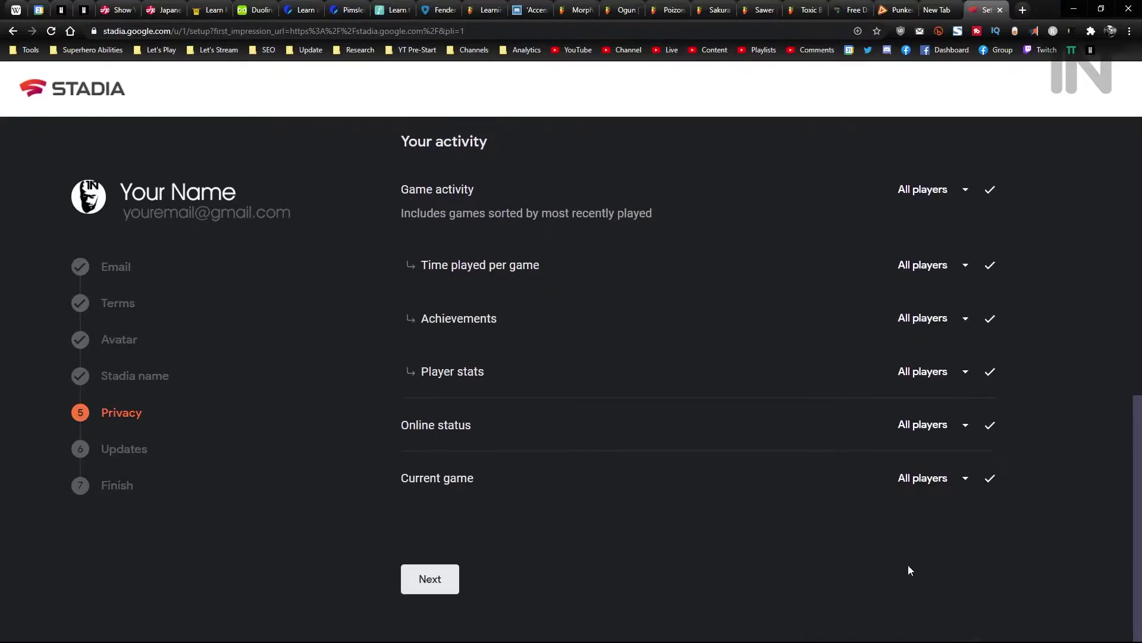
pyautogui.click(432, 580)
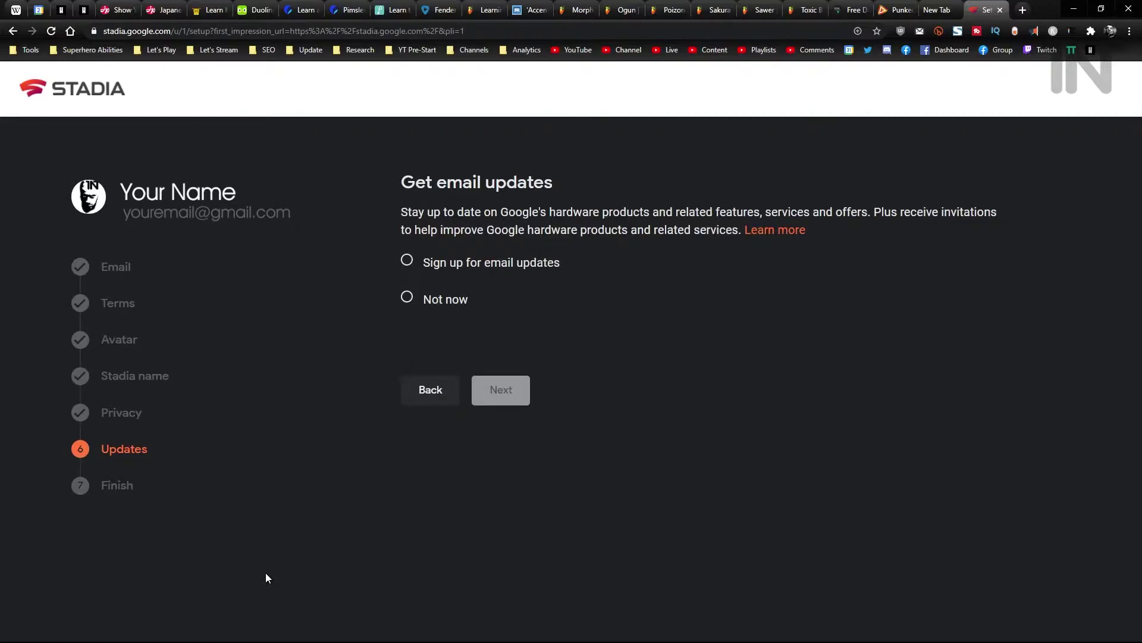
# Sign up for email updates and start the 1 month Stadia Pro trial.
pyautogui.click(408, 260)
pyautogui.click(500, 392)
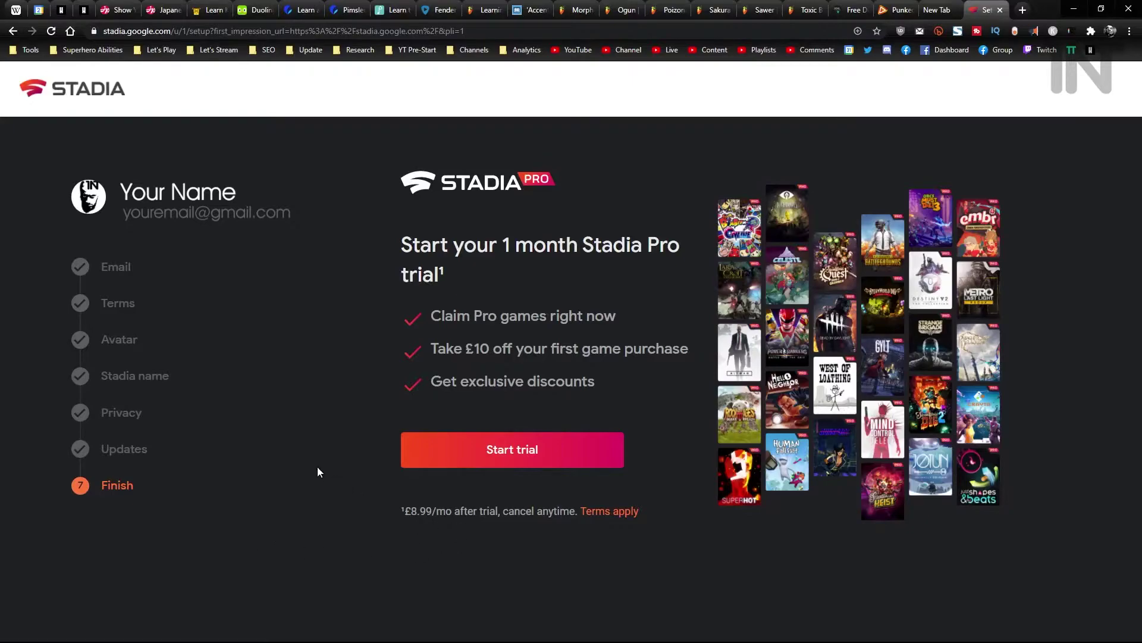
pyautogui.click(512, 453)
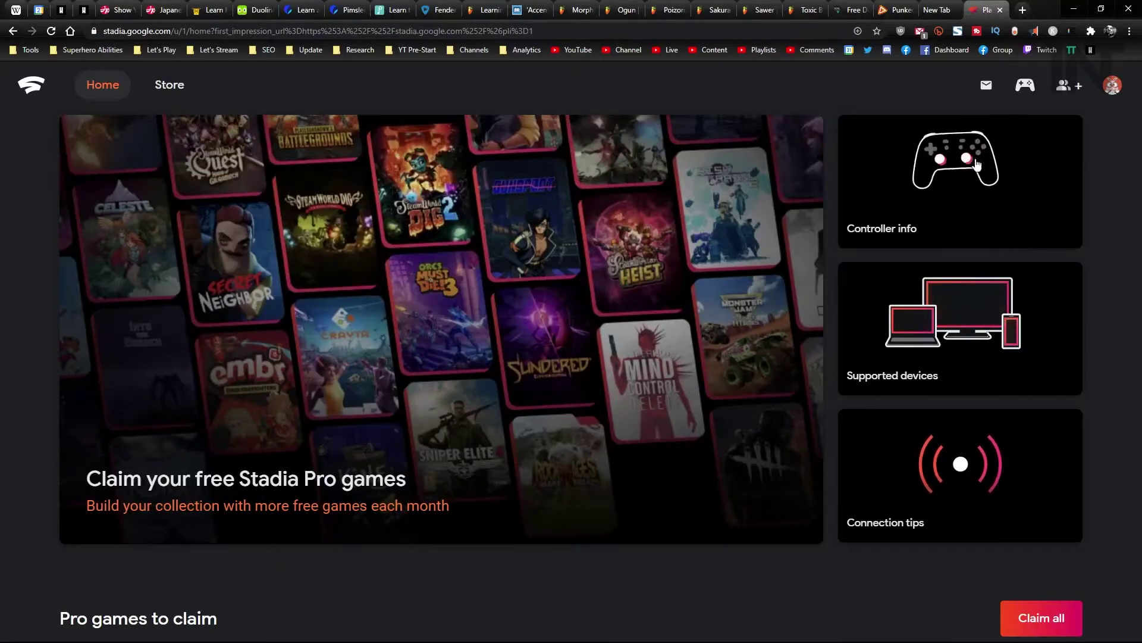
# Read the home page information on controller options, supported devices and building a game collection, dismissing each dialog.
pyautogui.click(893, 176)
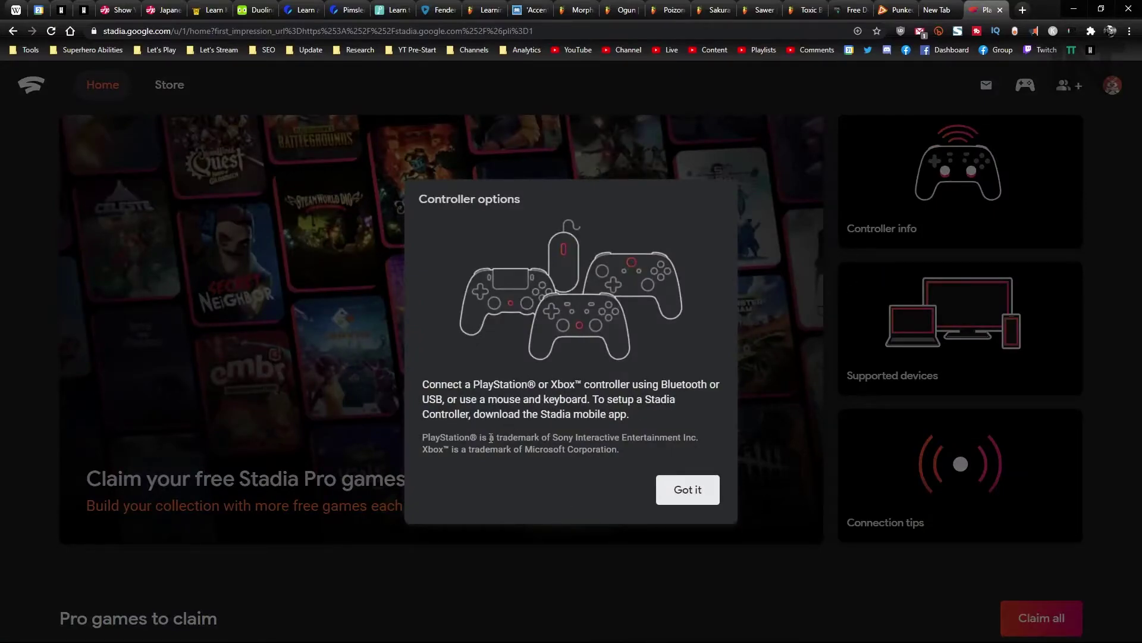
pyautogui.click(695, 486)
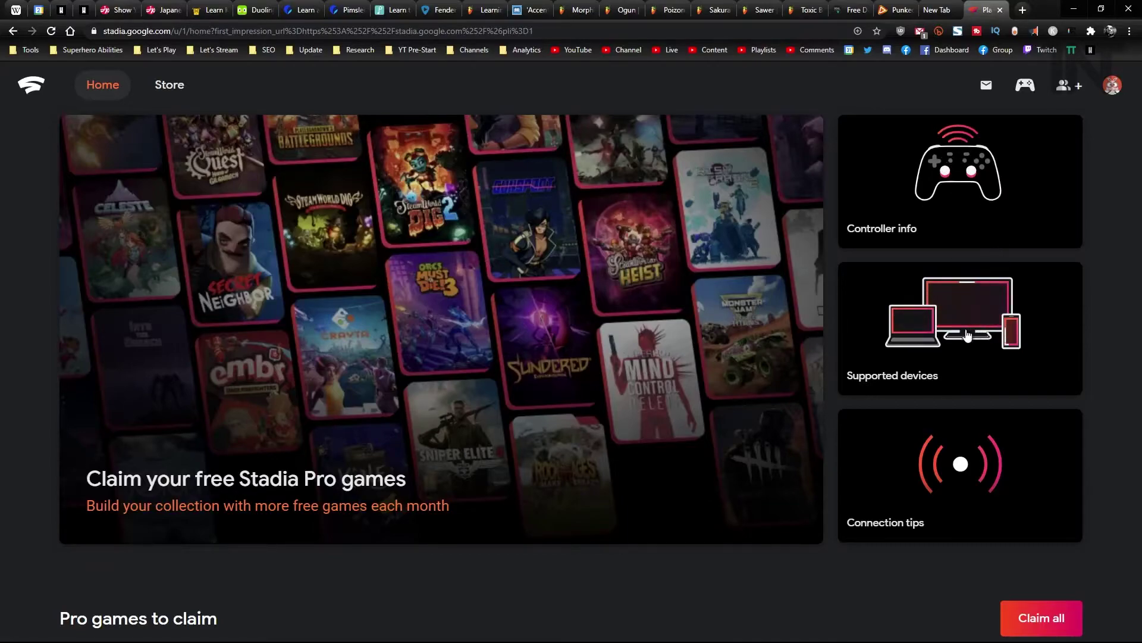
pyautogui.click(927, 315)
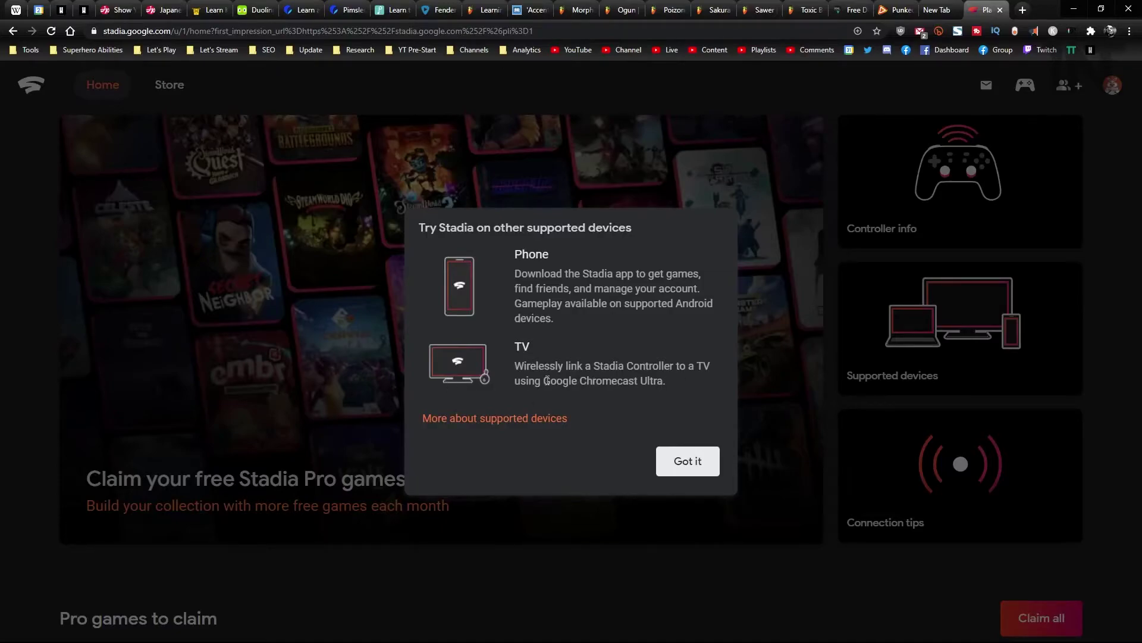
pyautogui.click(698, 464)
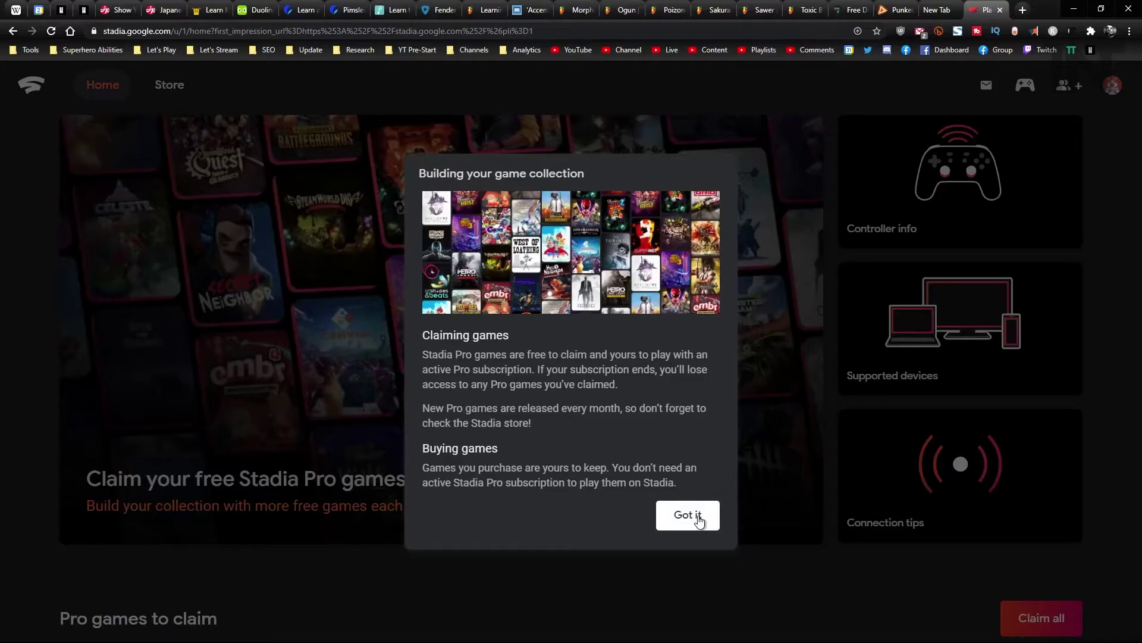
pyautogui.click(699, 520)
# Look through the Pro games to claim and the Captures section on the home page.
pyautogui.scroll(-2, 524, 395)
pyautogui.scroll(-4, 532, 403)
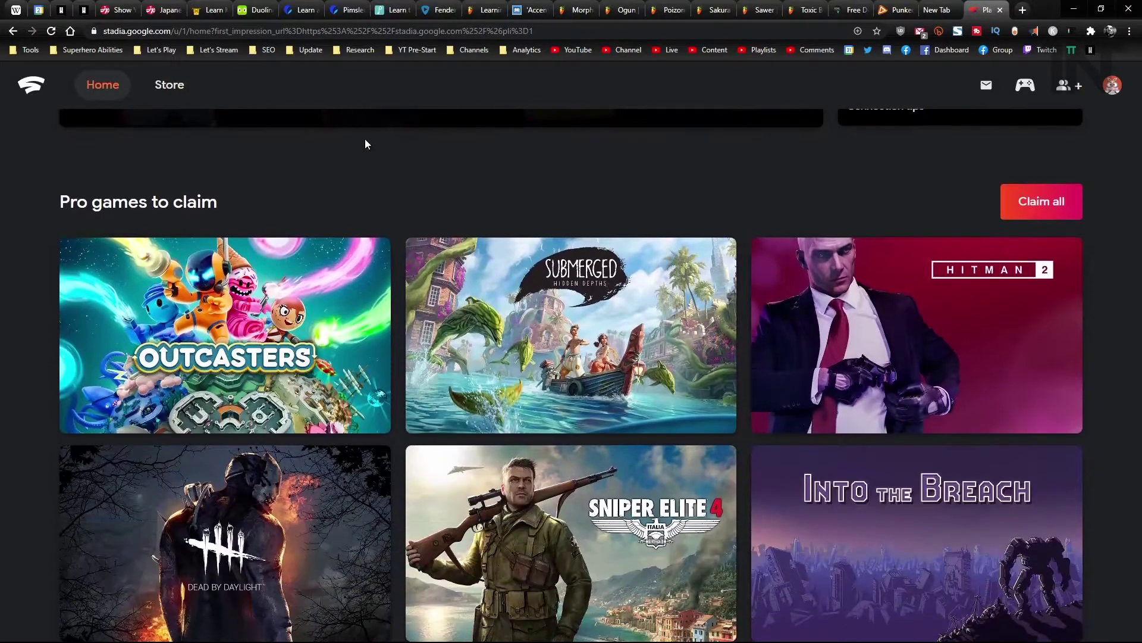
pyautogui.scroll(-1, 785, 218)
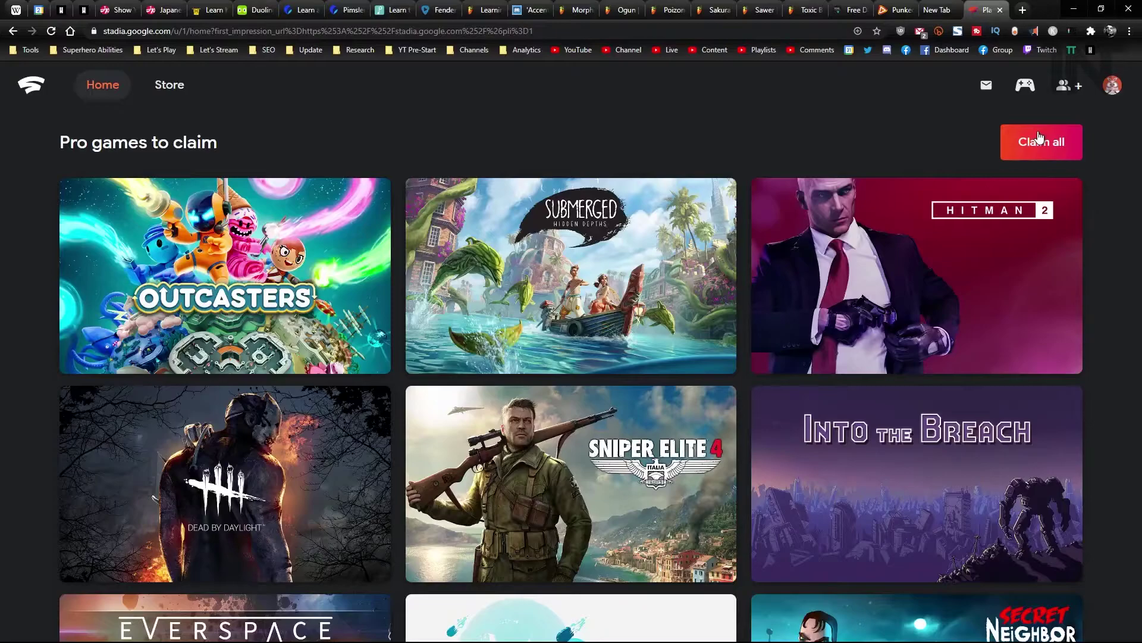
pyautogui.scroll(-4, 678, 140)
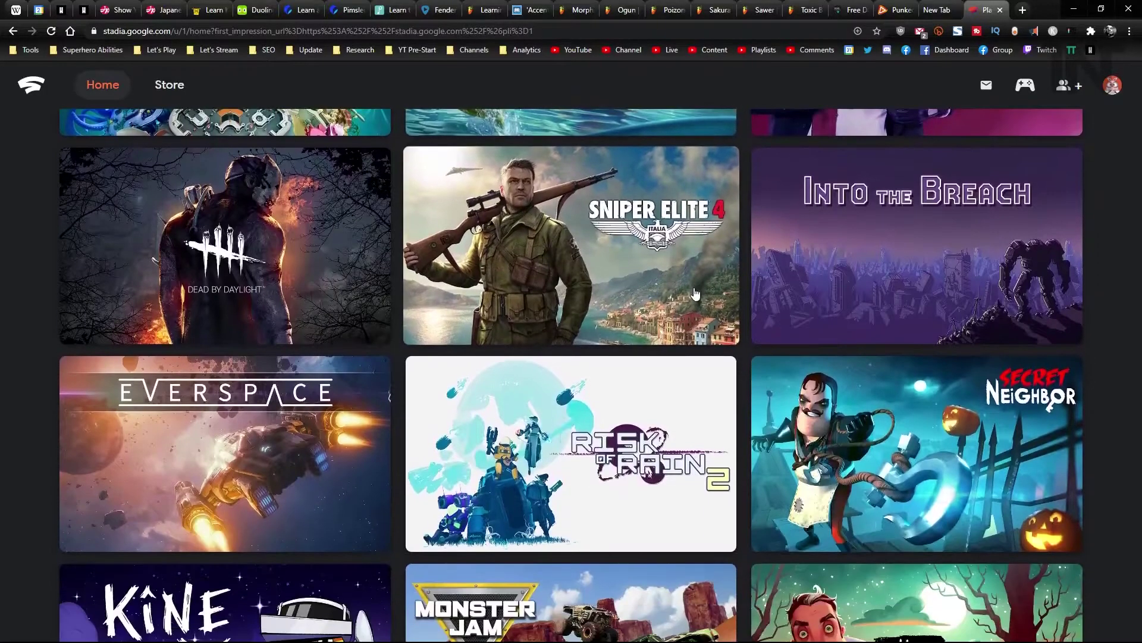
pyautogui.scroll(-10, 695, 293)
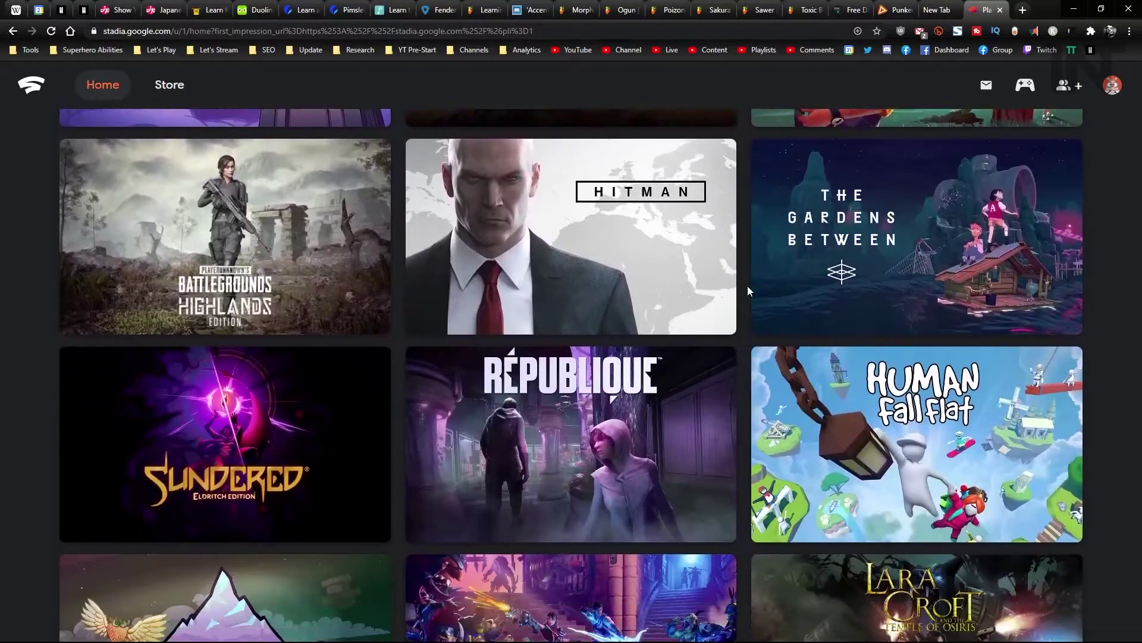
pyautogui.scroll(-12, 747, 286)
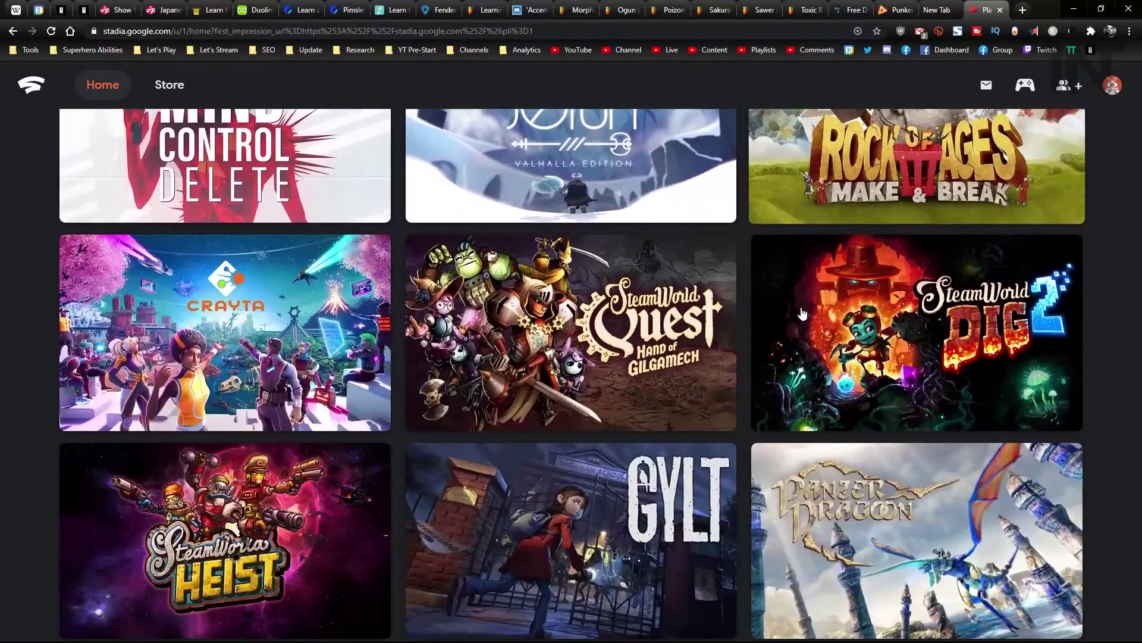
pyautogui.scroll(-8, 803, 314)
pyautogui.scroll(5, 806, 318)
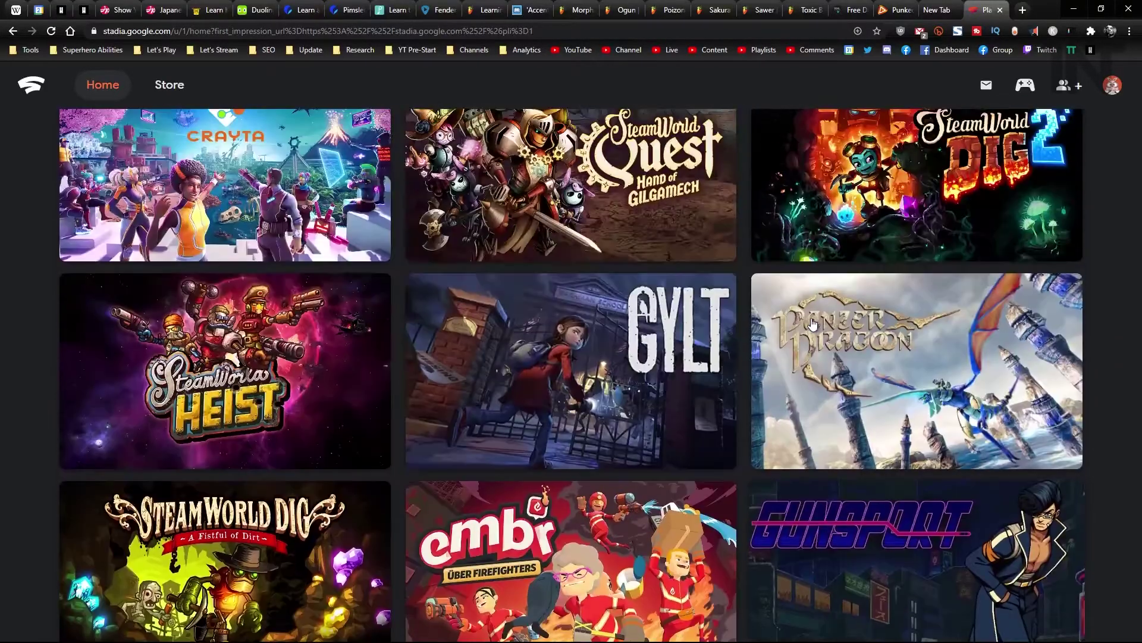
pyautogui.scroll(20, 812, 323)
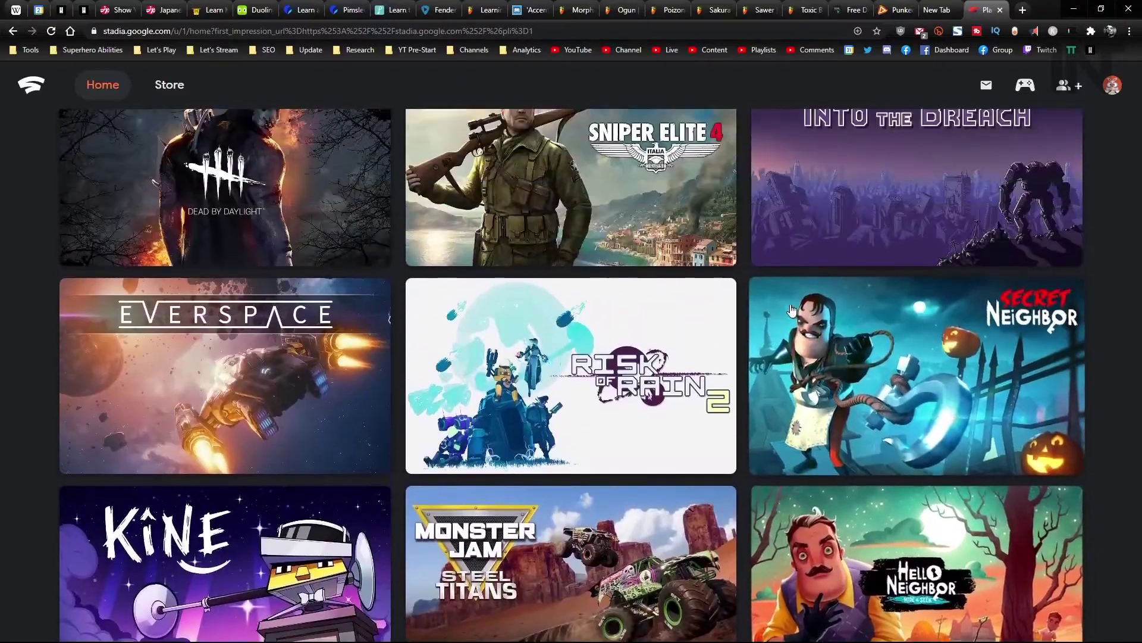
pyautogui.scroll(7, 792, 310)
pyautogui.scroll(-2, 512, 283)
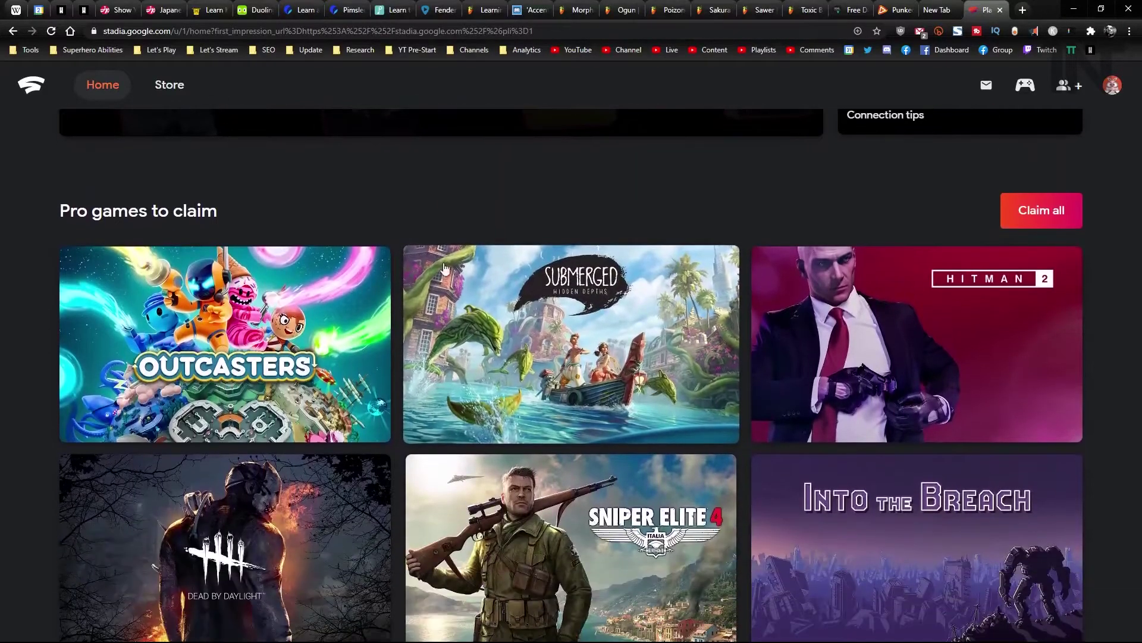
pyautogui.scroll(-6, 884, 227)
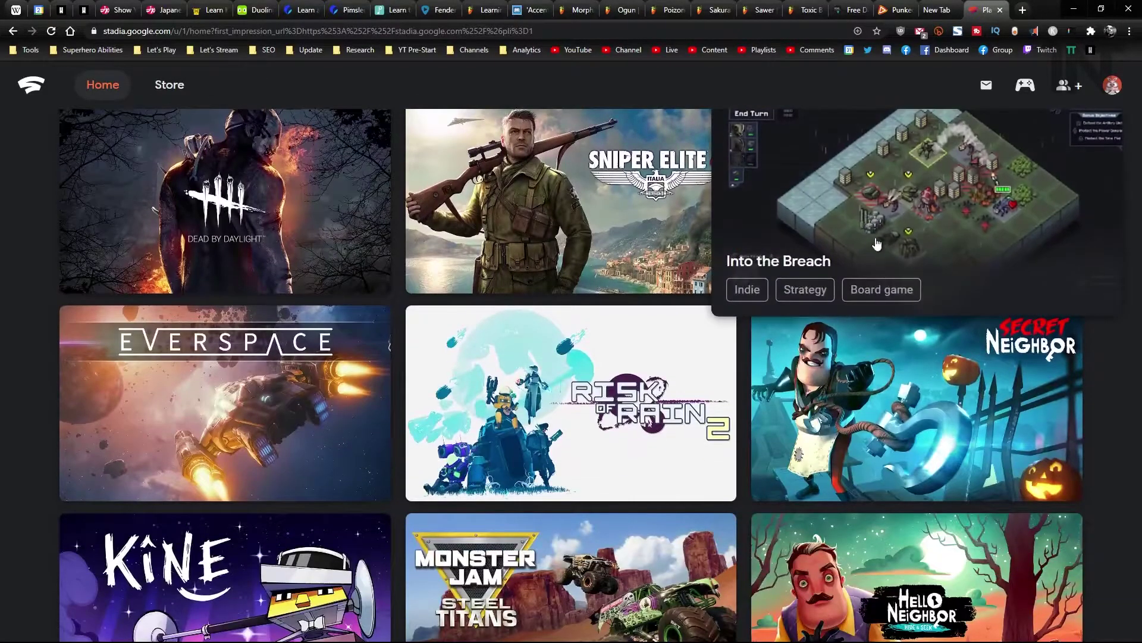
pyautogui.scroll(-2, 883, 255)
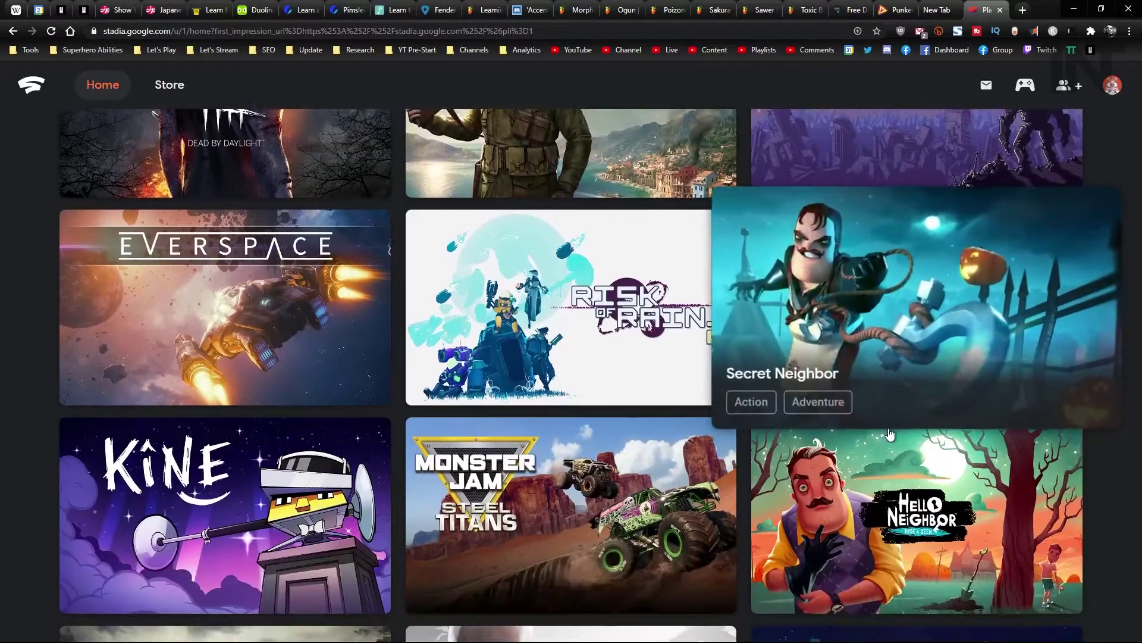
pyautogui.scroll(-12, 885, 440)
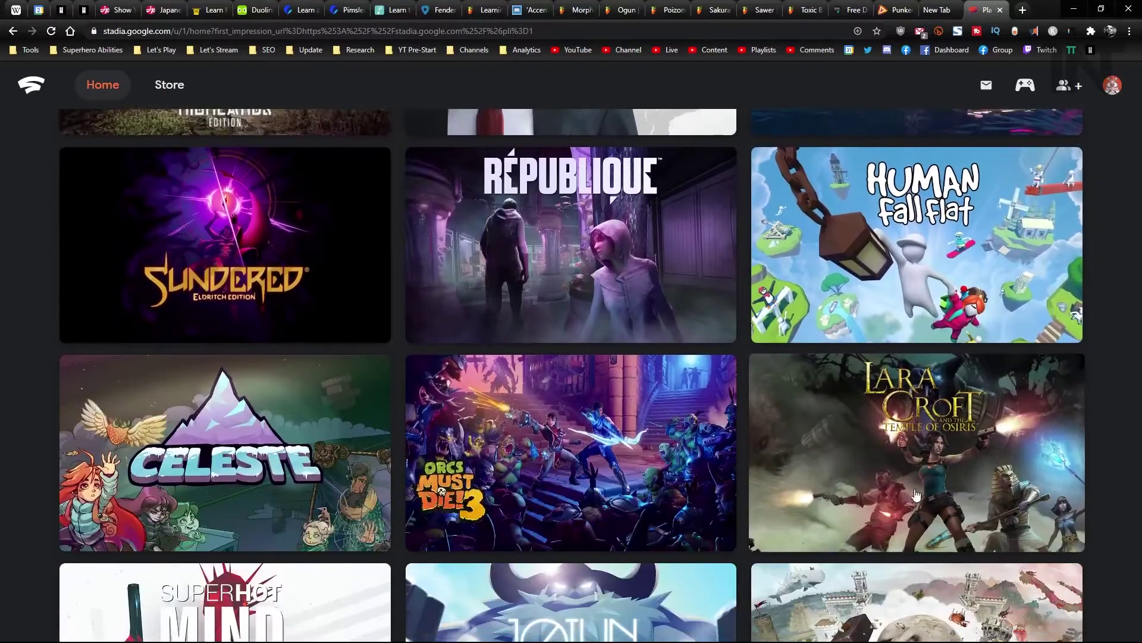
pyautogui.scroll(-13, 916, 497)
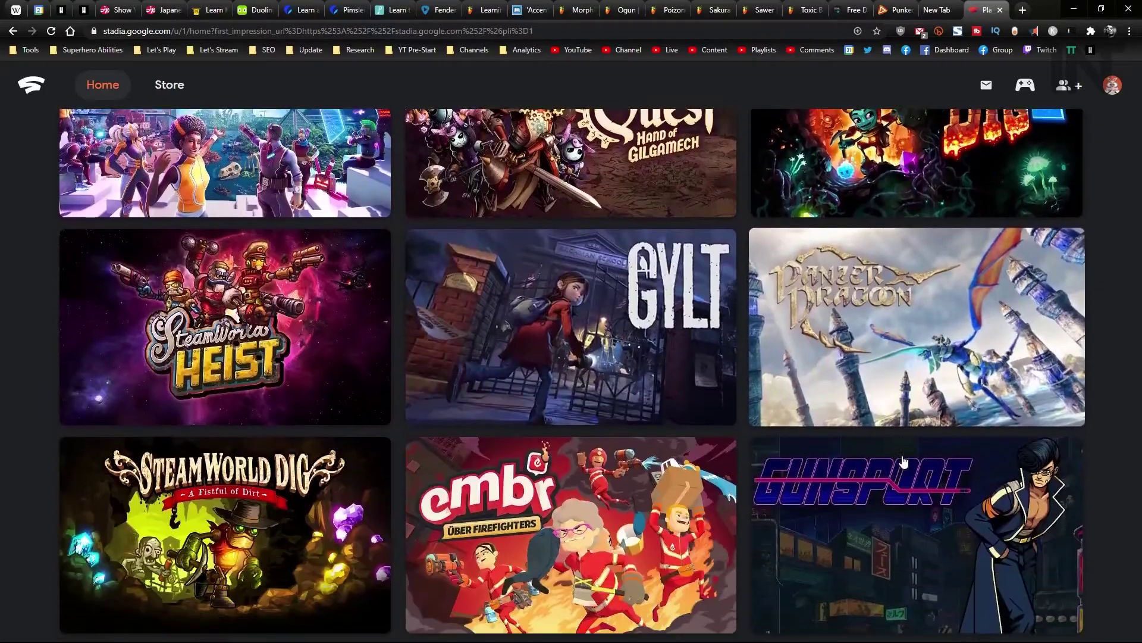
pyautogui.scroll(-2, 903, 458)
pyautogui.scroll(-2, 881, 456)
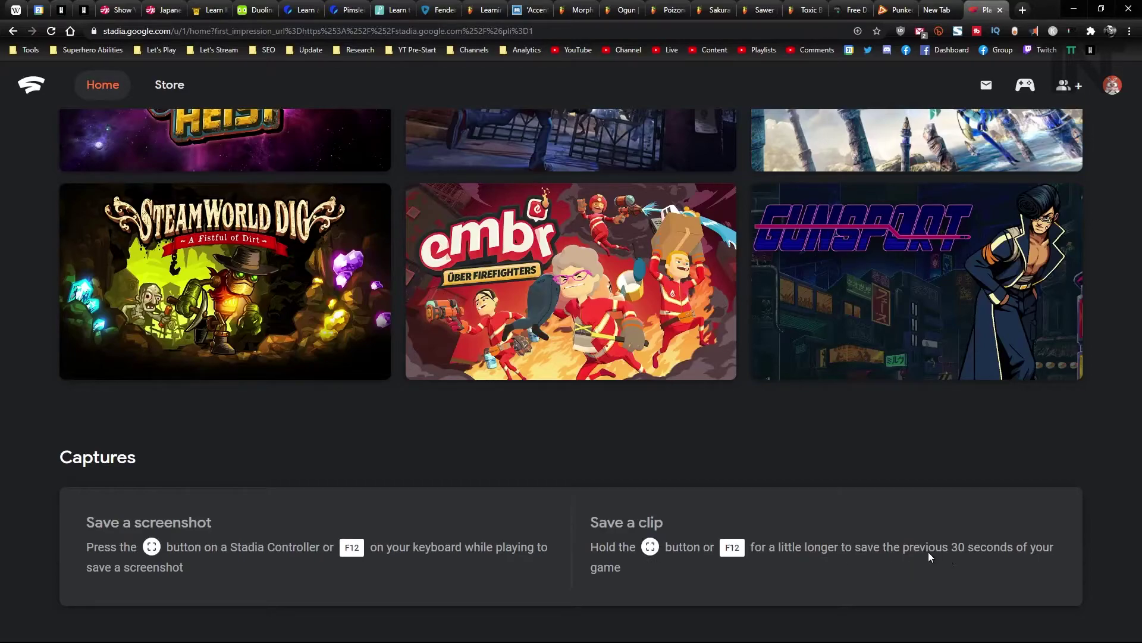
pyautogui.scroll(12, 902, 516)
pyautogui.scroll(20, 895, 518)
pyautogui.scroll(3, 905, 512)
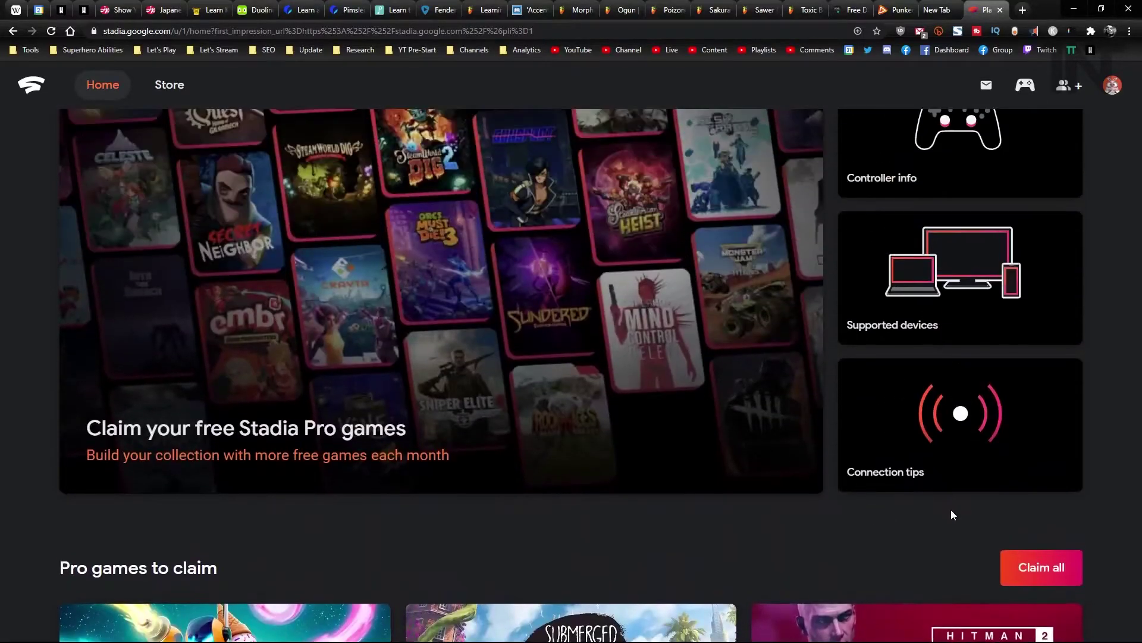
# Claim all the Pro games at once and look through the library.
pyautogui.scroll(-3, 950, 508)
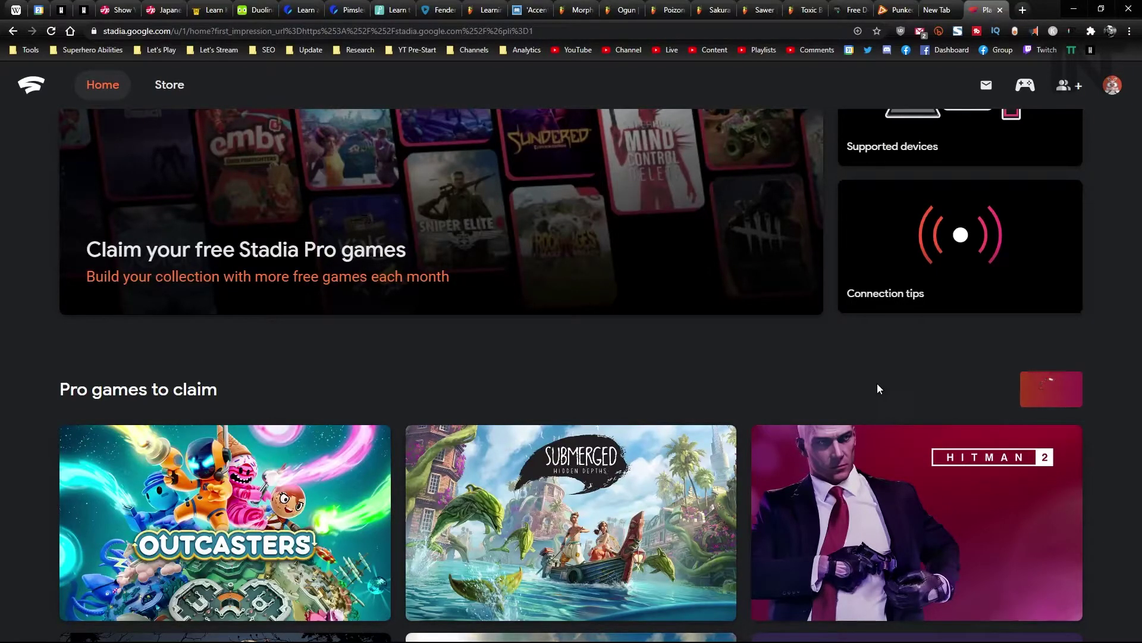
pyautogui.scroll(-1, 416, 355)
pyautogui.scroll(-11, 417, 355)
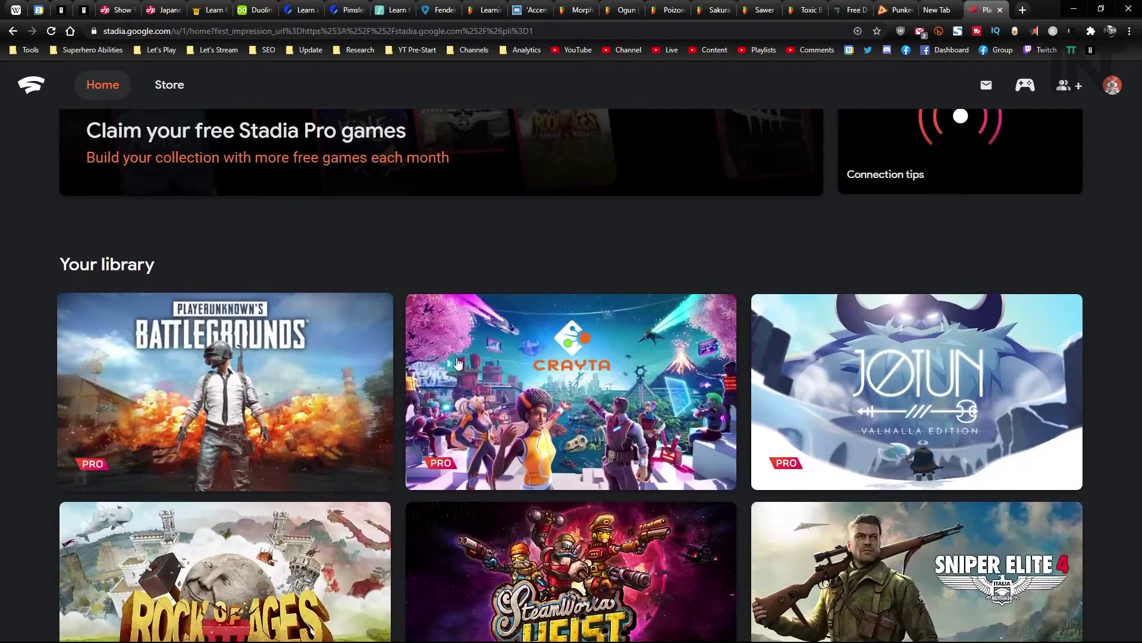
pyautogui.scroll(-20, 868, 356)
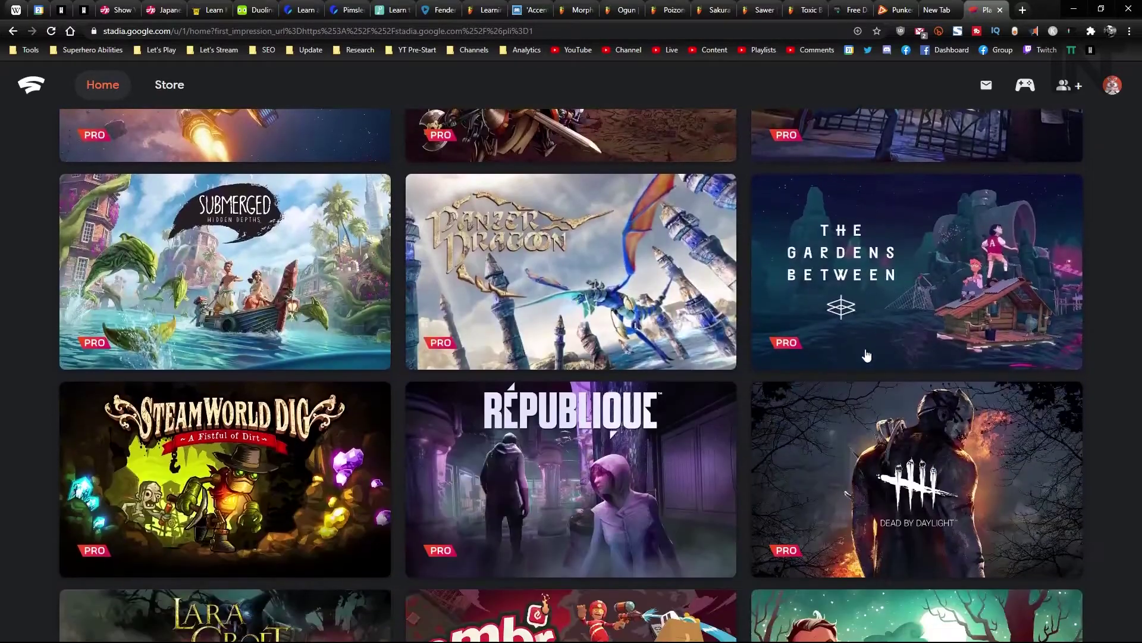
pyautogui.scroll(-3, 863, 353)
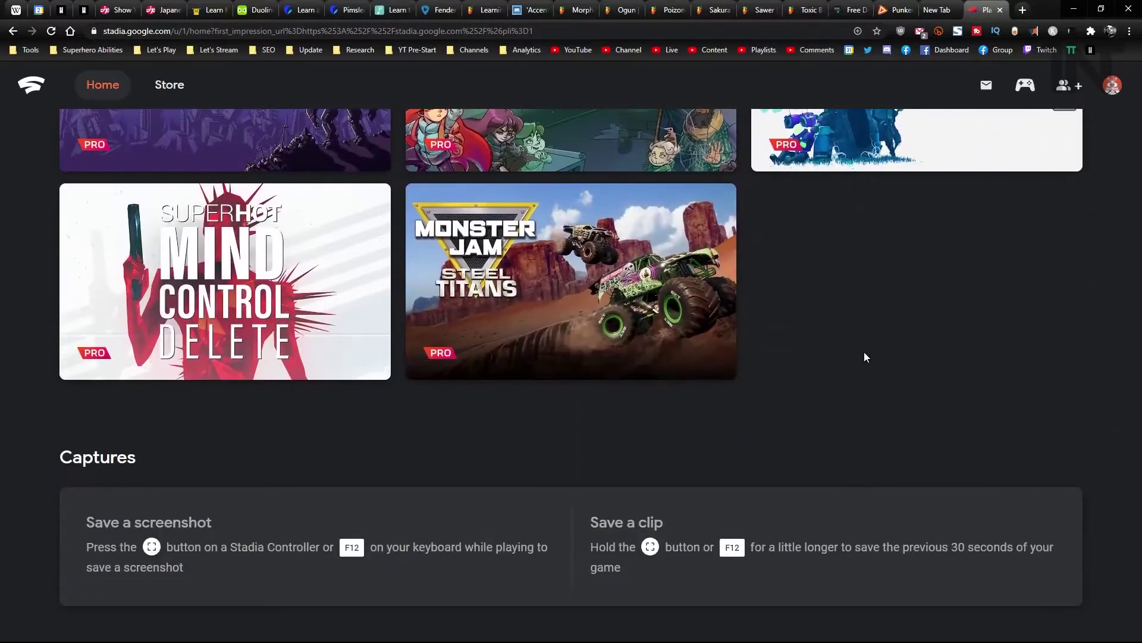
pyautogui.scroll(19, 864, 354)
pyautogui.scroll(16, 855, 355)
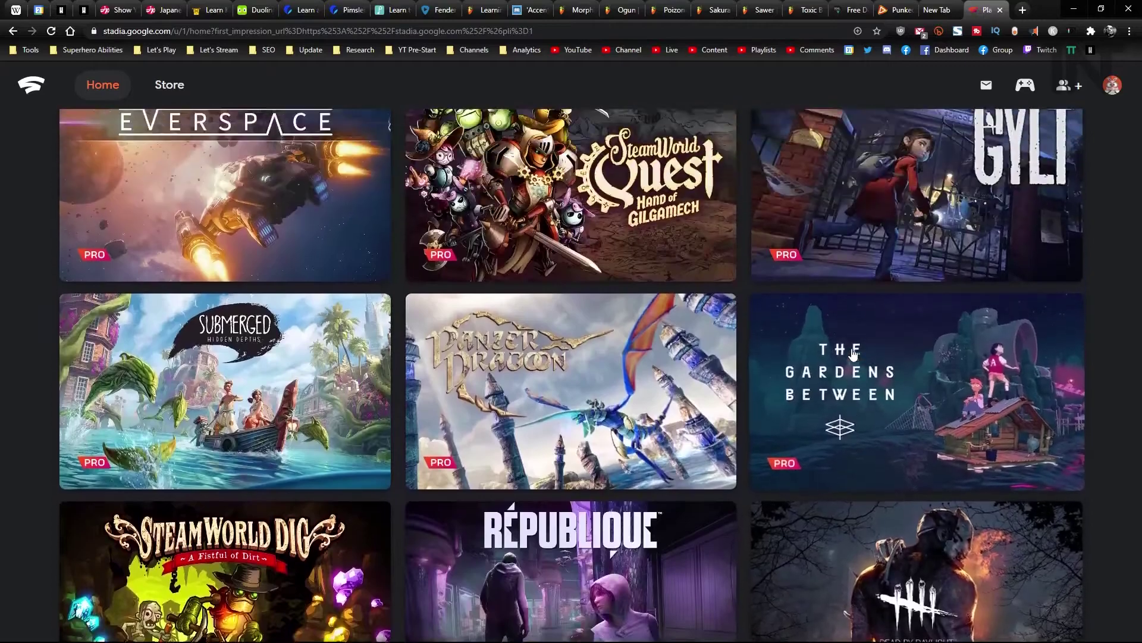
pyautogui.scroll(4, 852, 354)
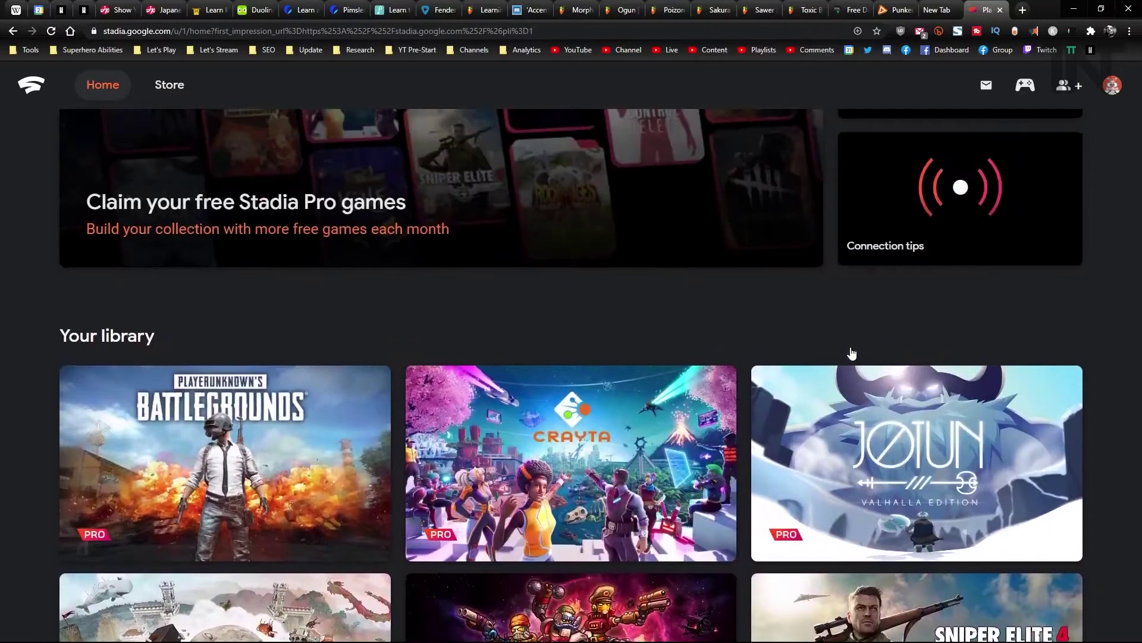
# Check the controller connection options and try moving the highlight between the home page tiles with the controller.
pyautogui.scroll(5, 843, 349)
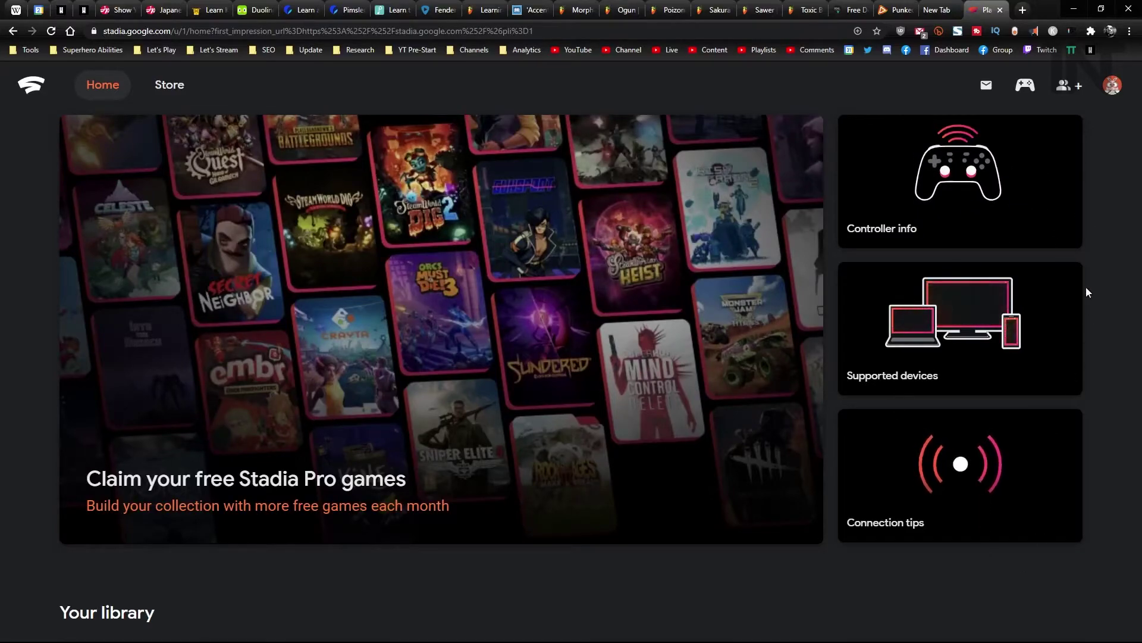
pyautogui.click(1024, 86)
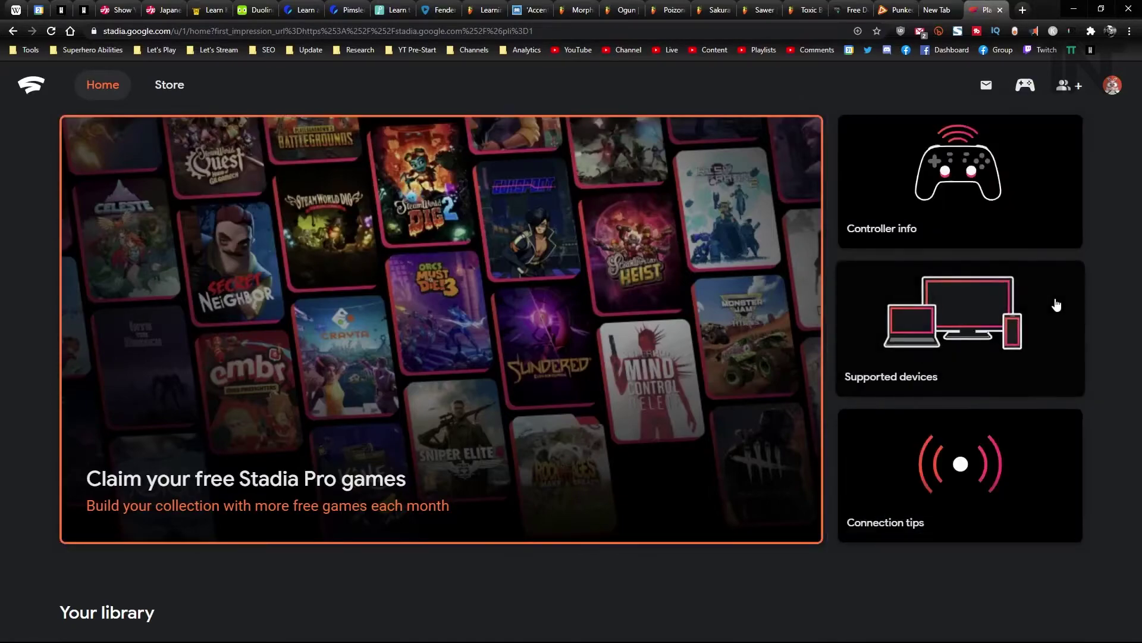
pyautogui.press('Right')
pyautogui.press('Up')
pyautogui.press('Up')
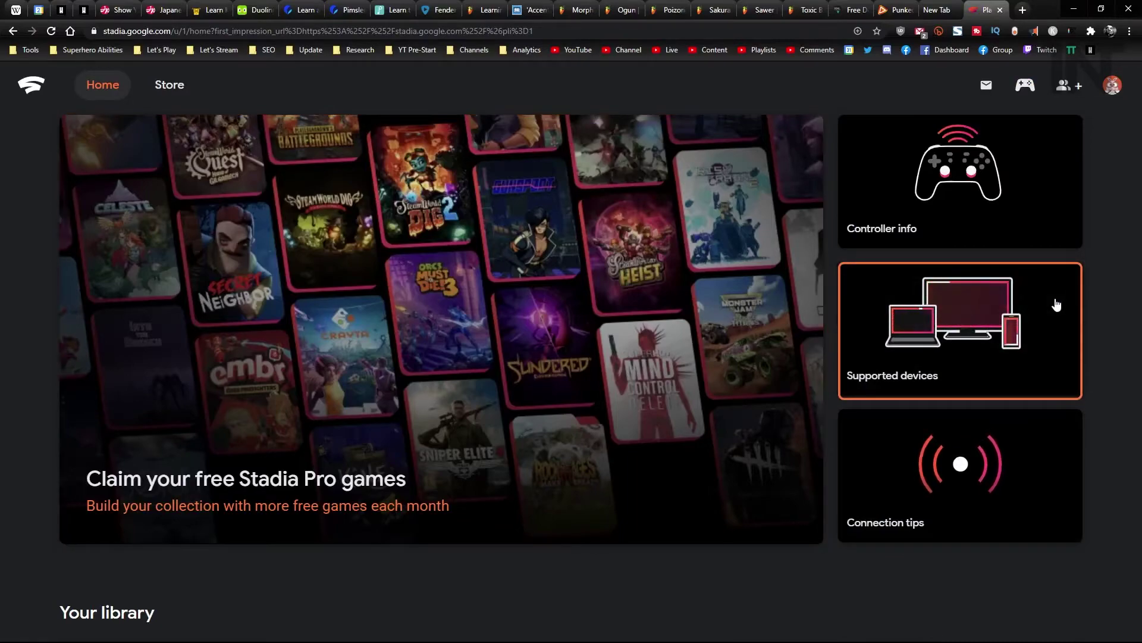
pyautogui.press('Left')
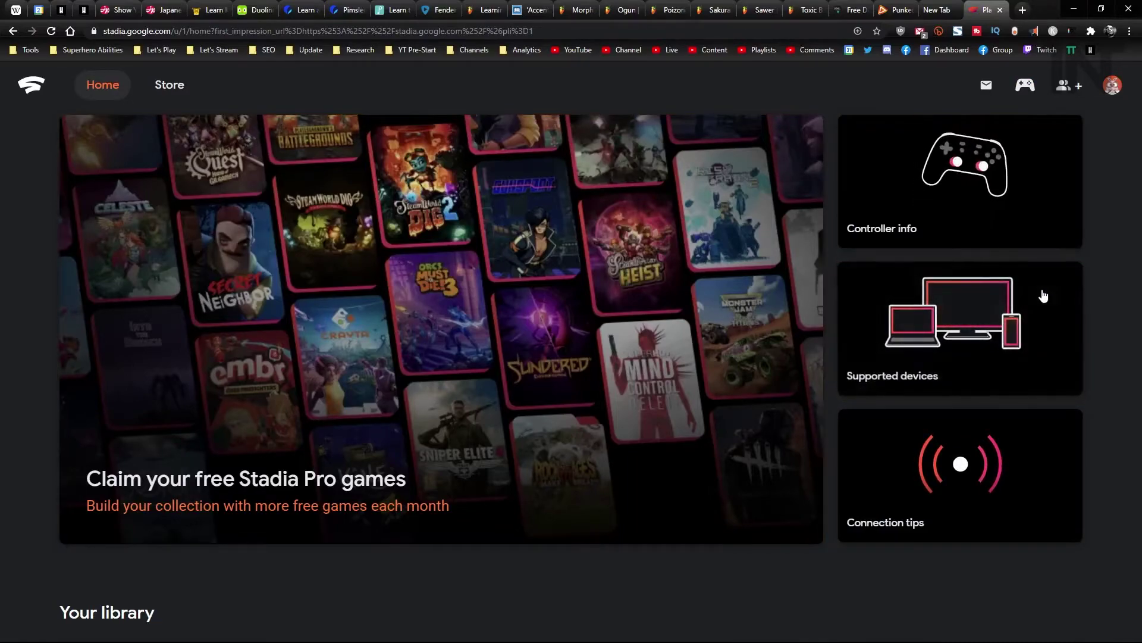
pyautogui.click(1026, 87)
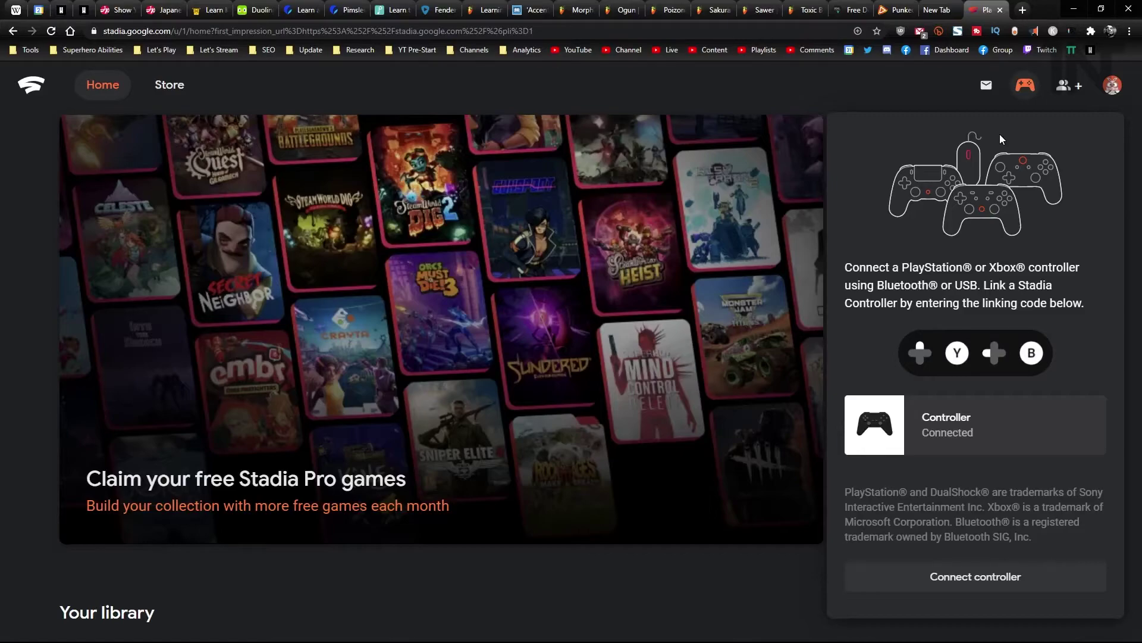
pyautogui.press('Escape')
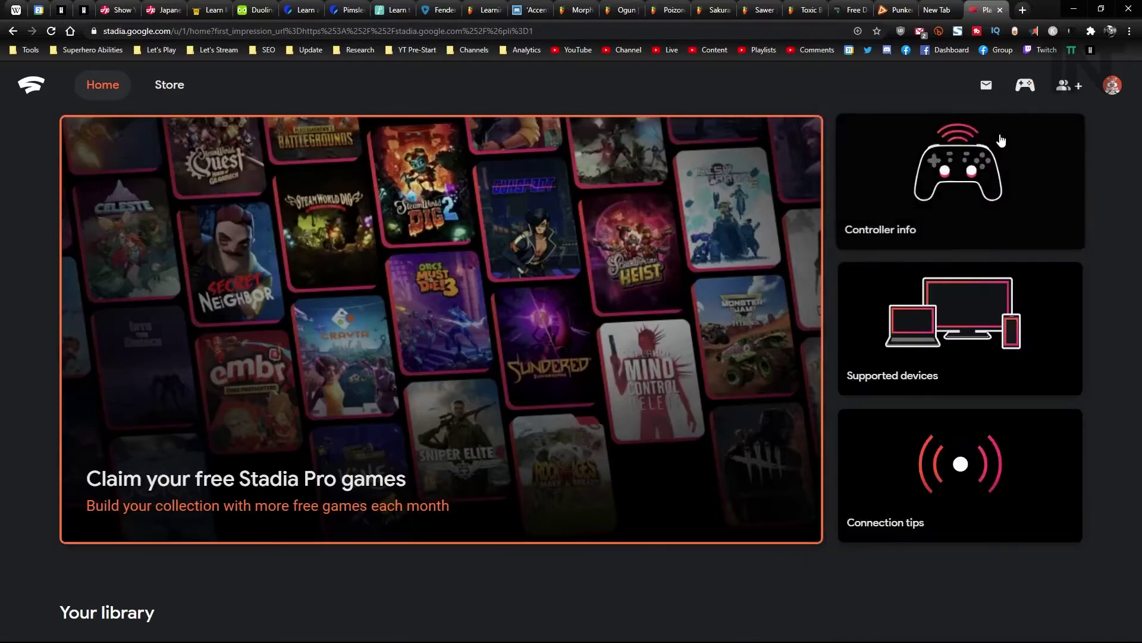
pyautogui.press('Right')
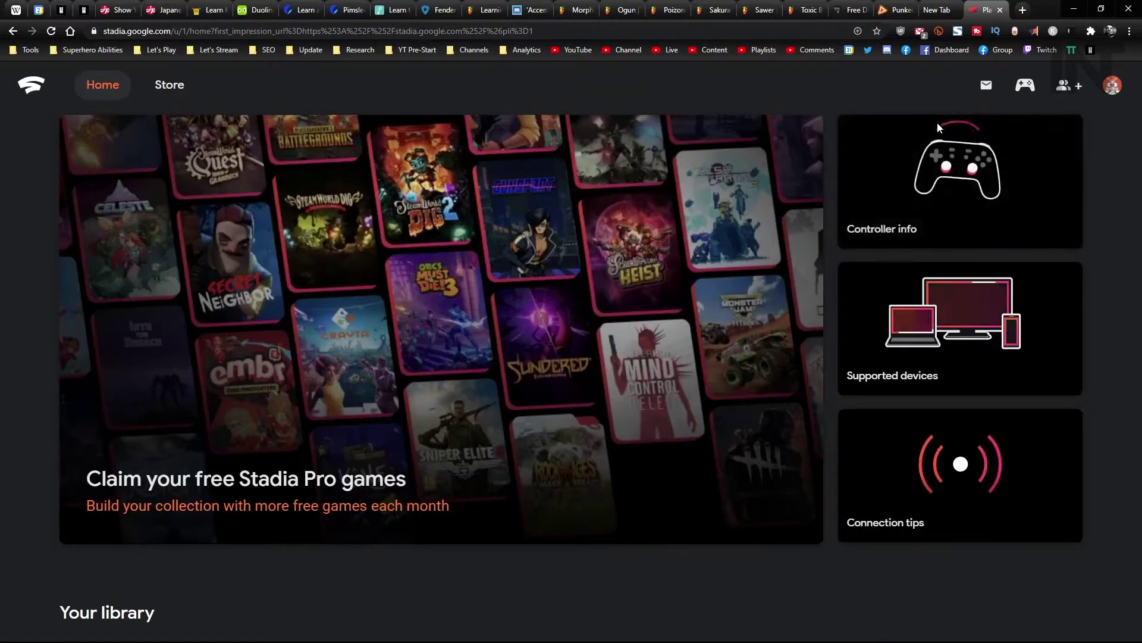
# Read the connection tips and view the friends and party options, closing each one.
pyautogui.click(979, 478)
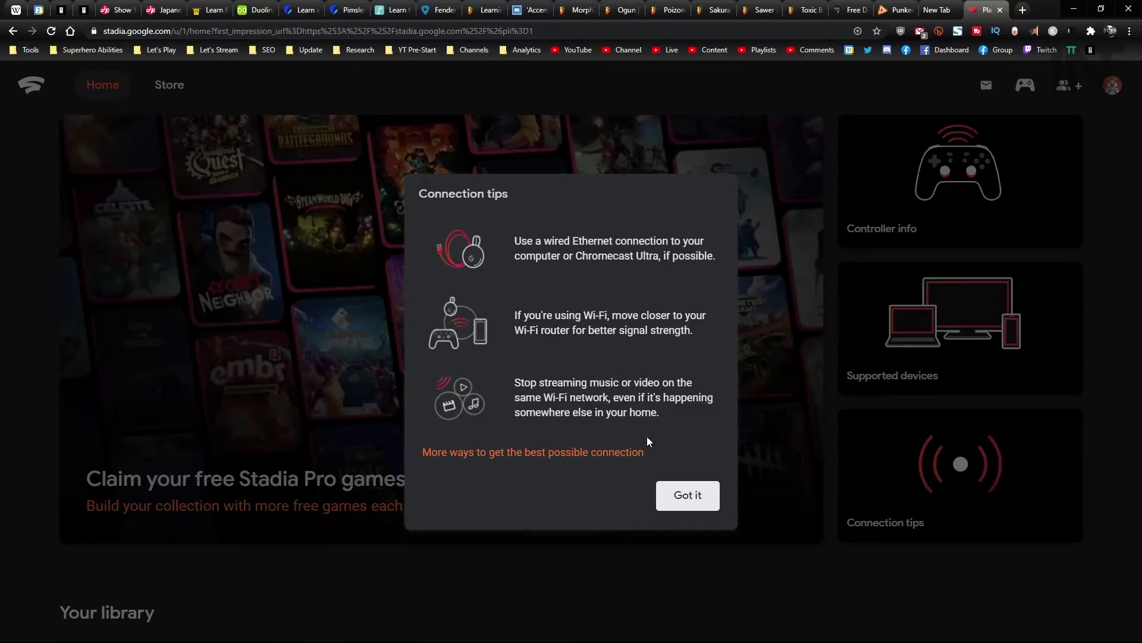
pyautogui.click(690, 497)
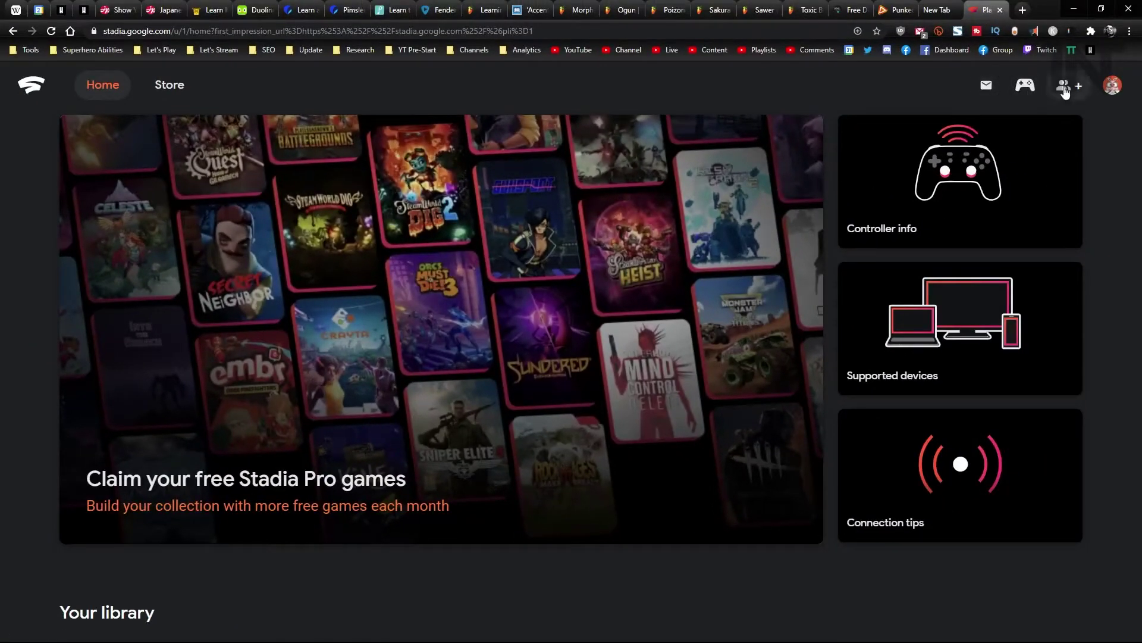
pyautogui.click(1064, 90)
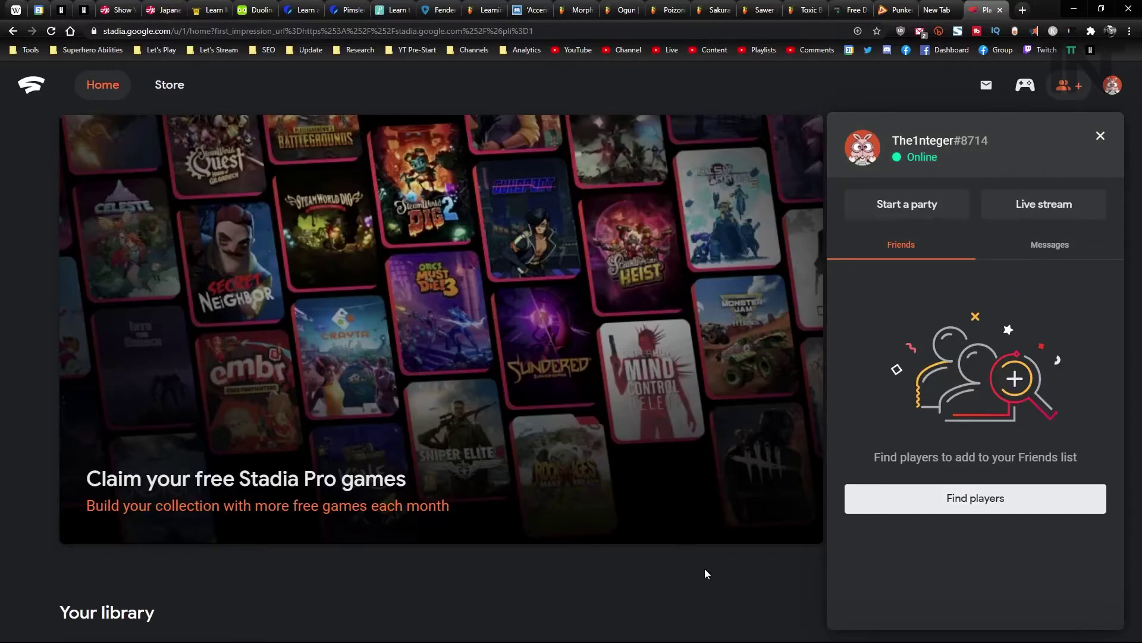
pyautogui.click(1100, 135)
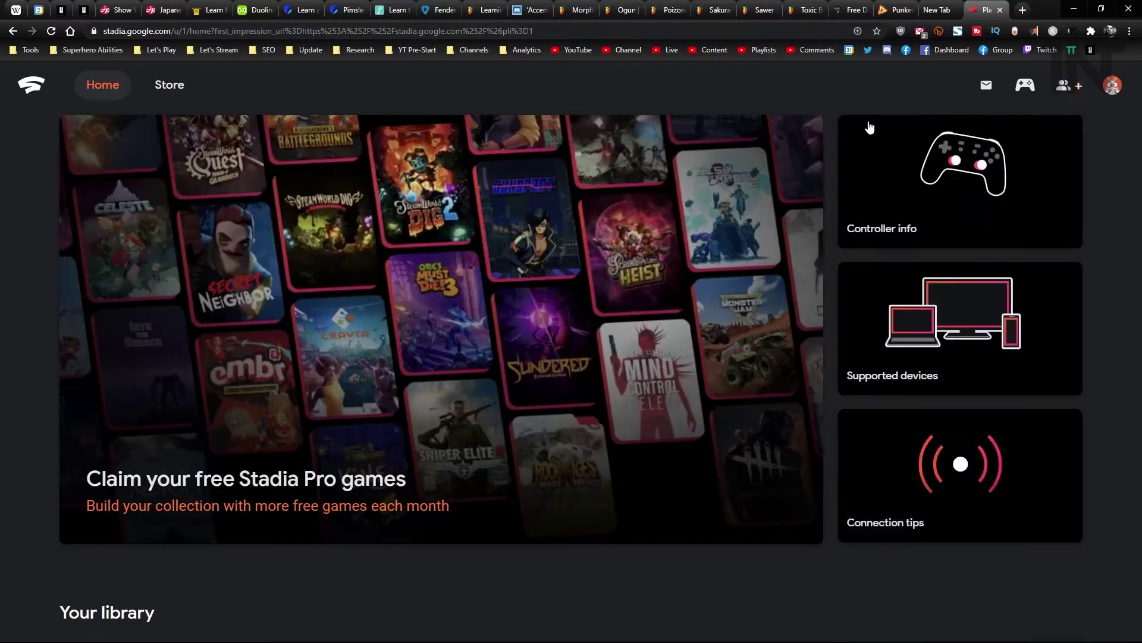
# Look through the claimed games under Your library on the home page.
pyautogui.scroll(-6, 658, 369)
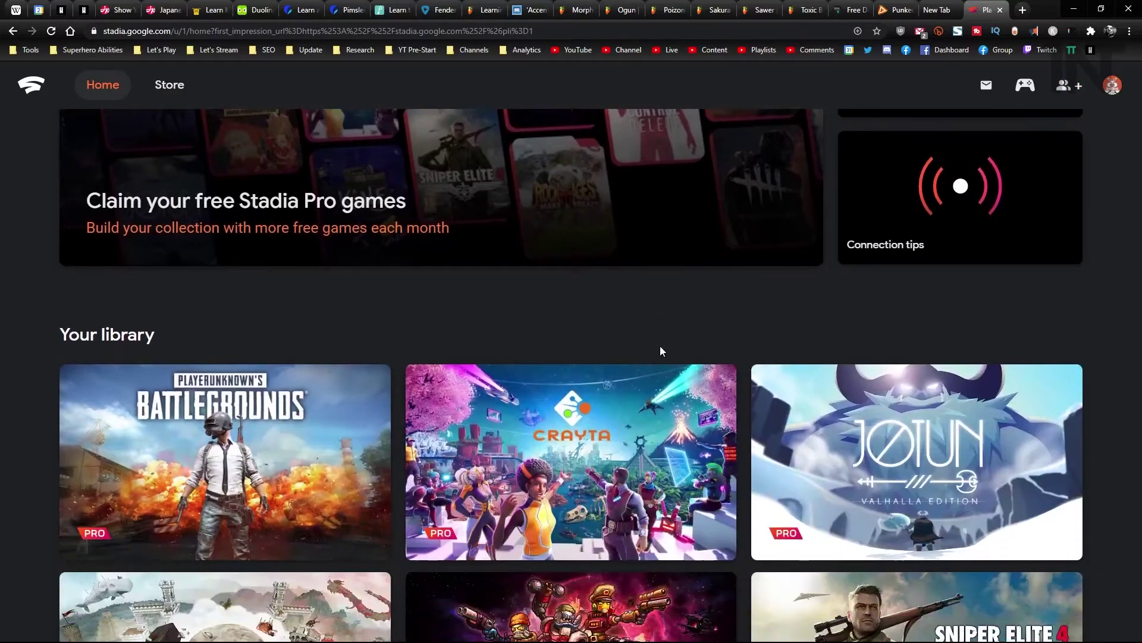
pyautogui.scroll(-5, 656, 344)
pyautogui.scroll(-5, 863, 297)
pyautogui.scroll(12, 864, 318)
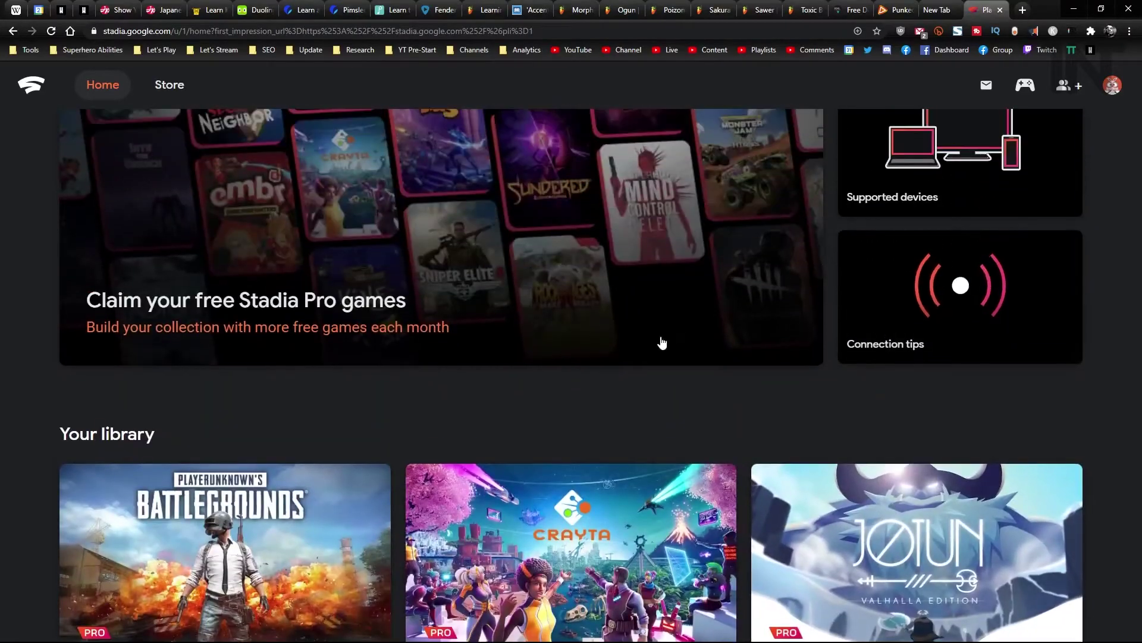
pyautogui.scroll(-8, 232, 364)
pyautogui.scroll(-2, 273, 462)
pyautogui.scroll(6, 395, 421)
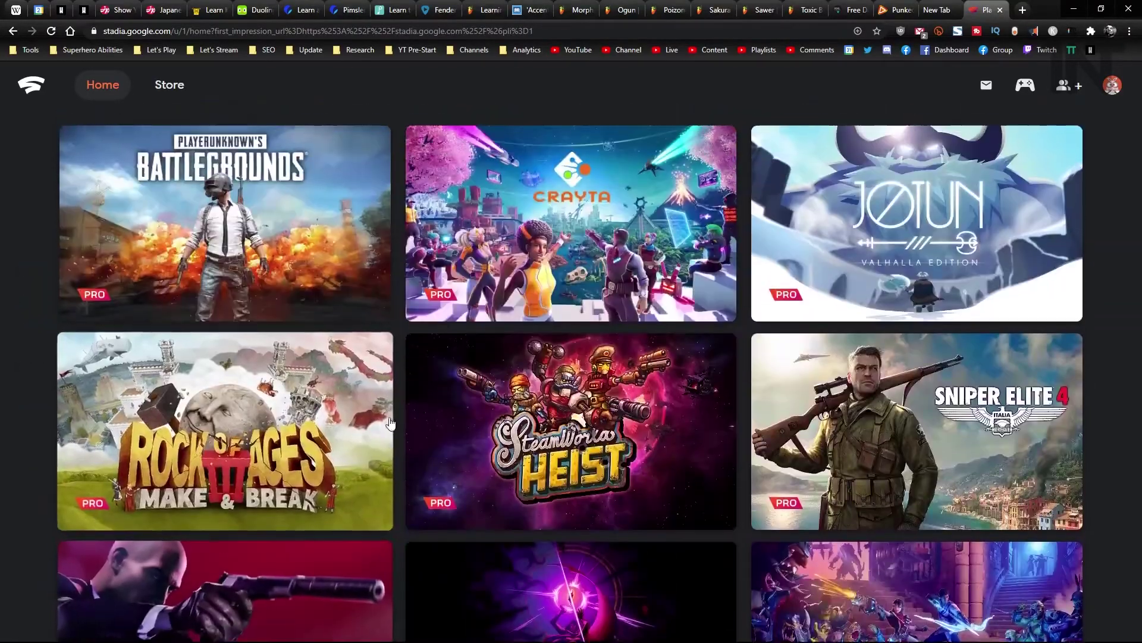
pyautogui.scroll(-4, 771, 401)
pyautogui.scroll(11, 884, 392)
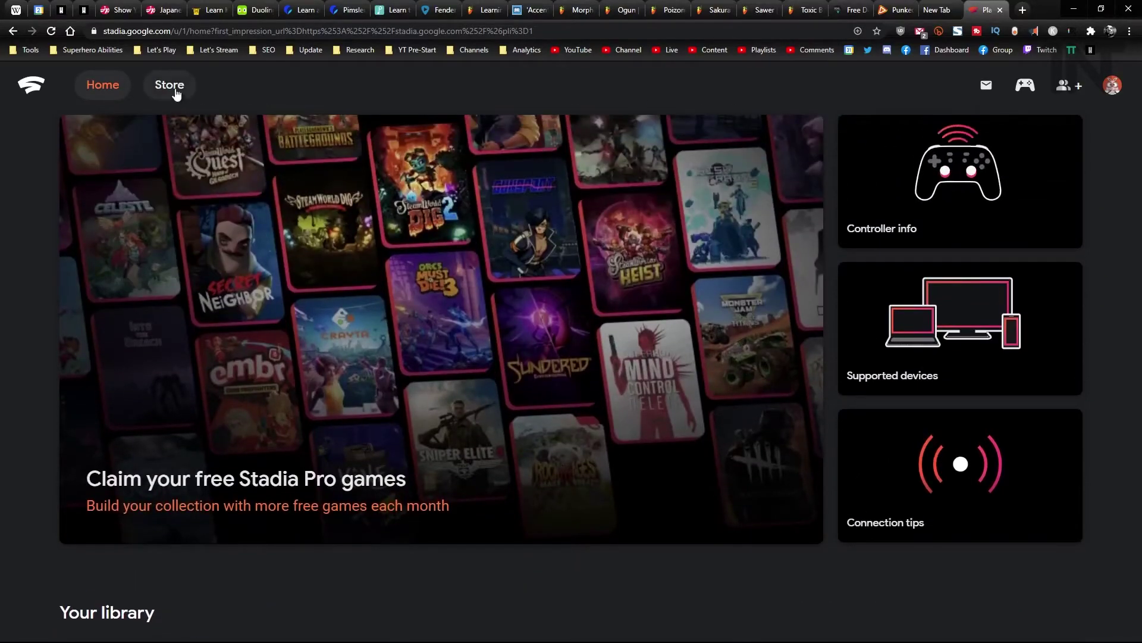
# Open the store and look at the next-purchase discount offer and the featured Cyberpunk 2077 banner.
pyautogui.click(172, 86)
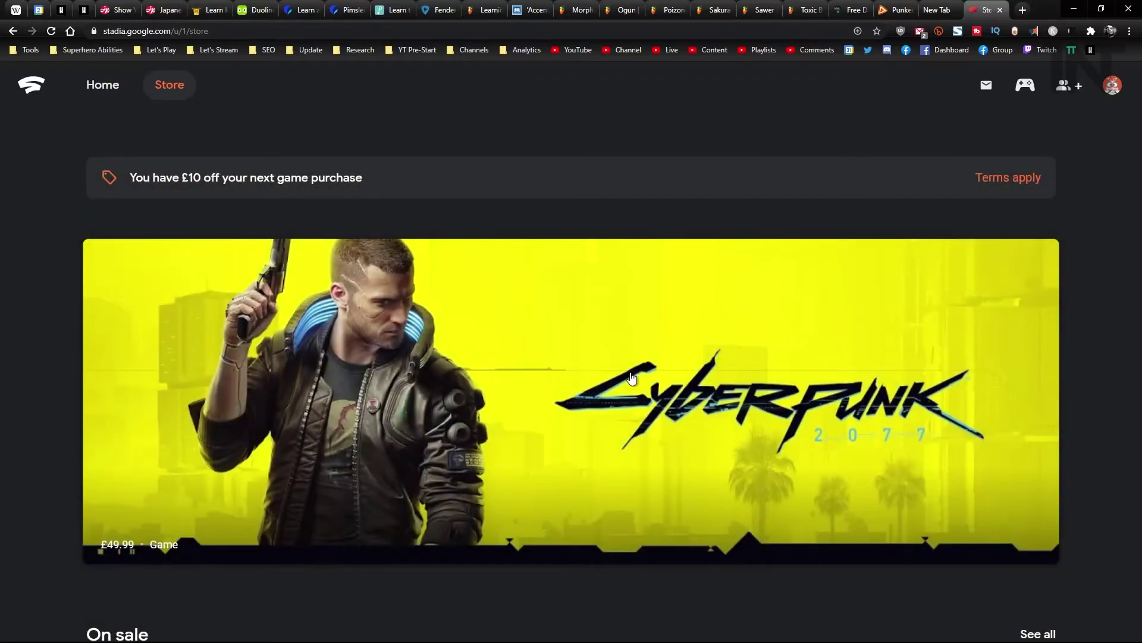
pyautogui.scroll(-4, 632, 378)
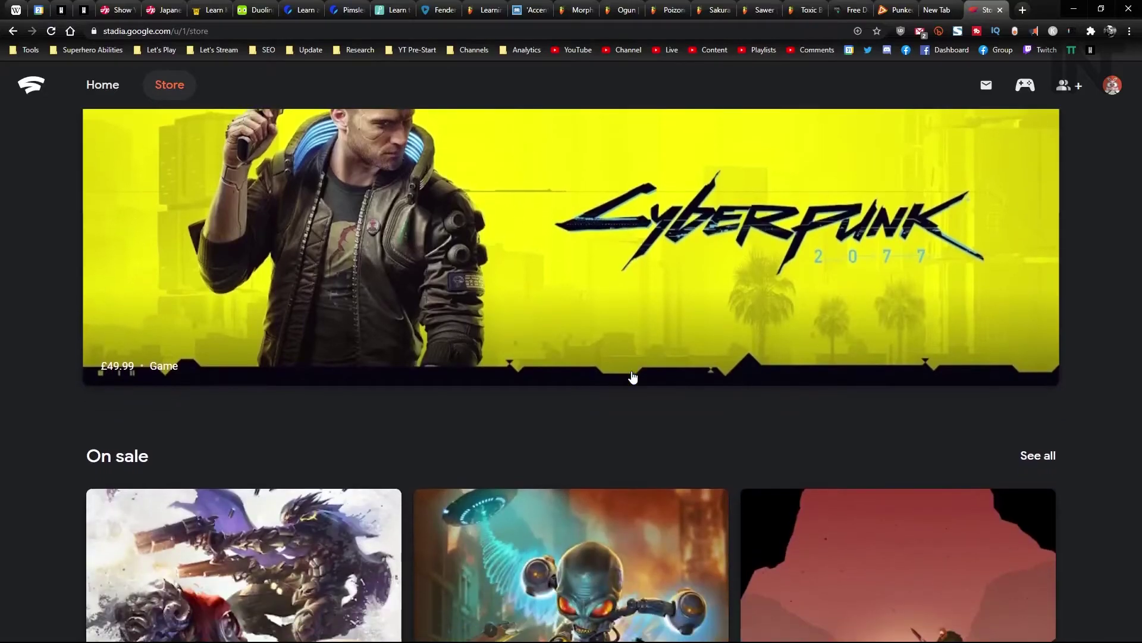
pyautogui.scroll(4, 624, 386)
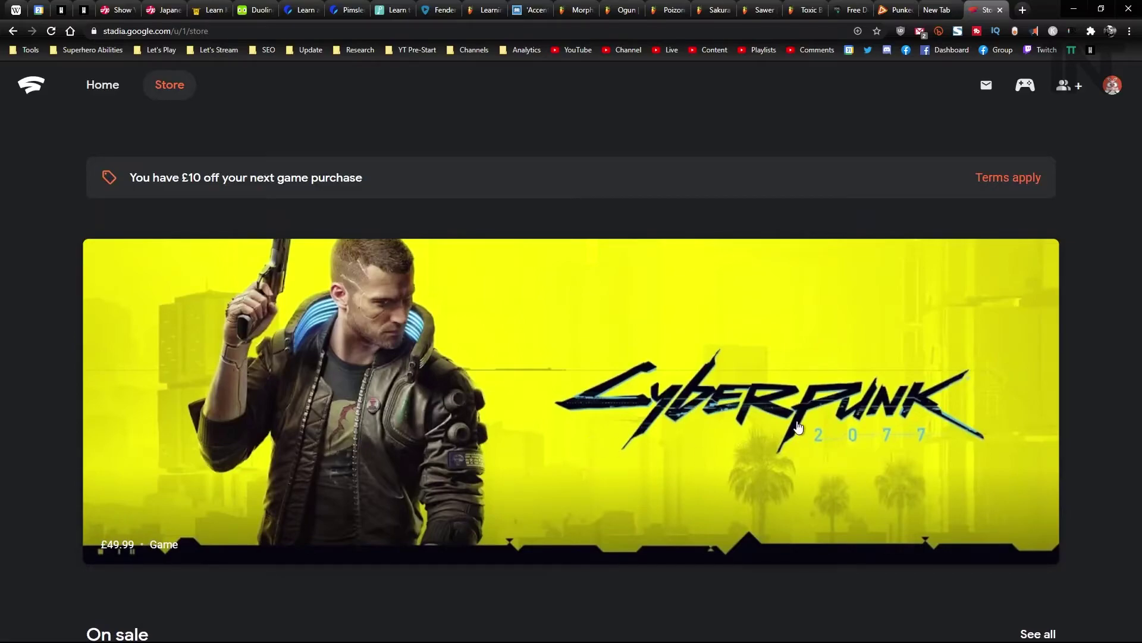
pyautogui.scroll(-3, 798, 427)
pyautogui.scroll(3, 797, 426)
pyautogui.scroll(-2, 667, 348)
pyautogui.scroll(1, 666, 348)
pyautogui.scroll(-4, 717, 360)
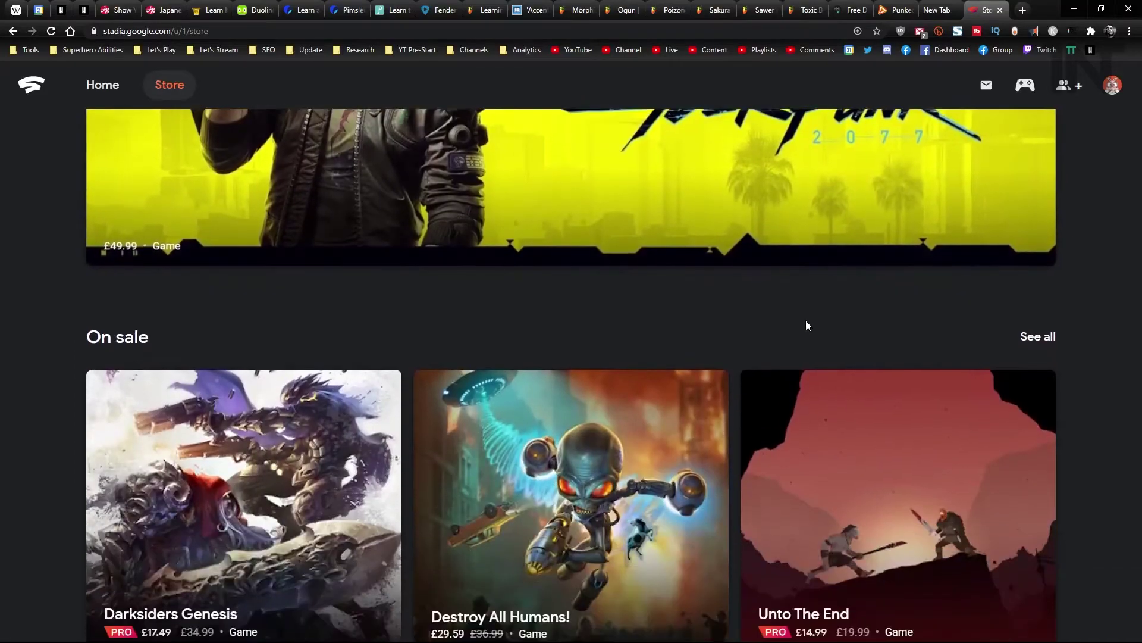
# Browse the store's On sale, New releases, Stadia Pro deals and Add-ons sections down to Stadia Pro games.
pyautogui.scroll(-4, 813, 318)
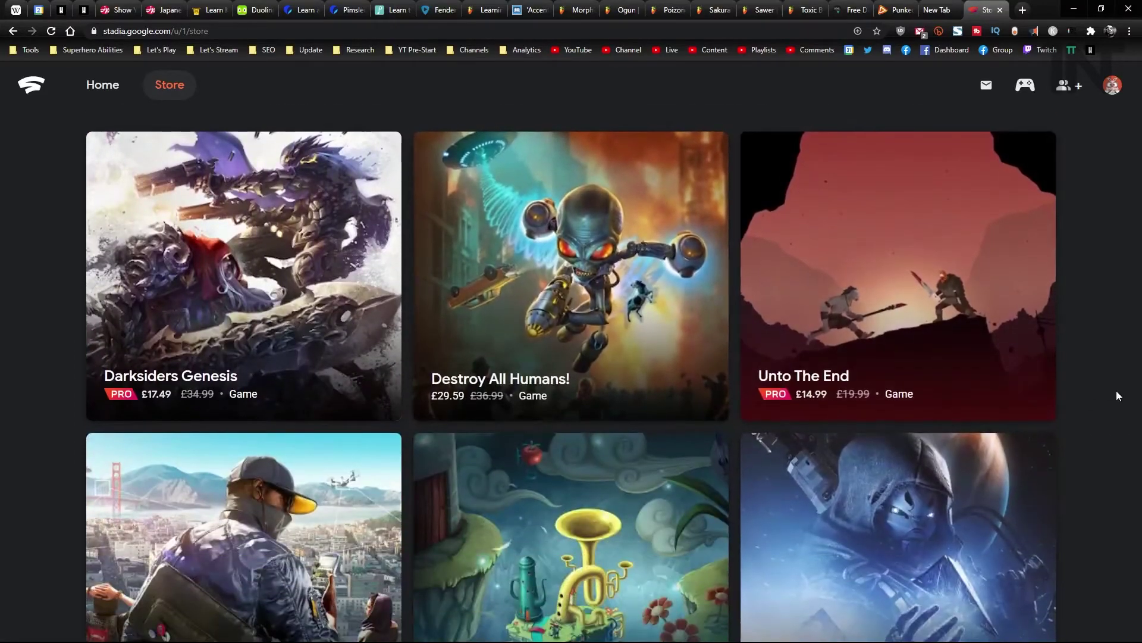
pyautogui.scroll(-3, 1133, 296)
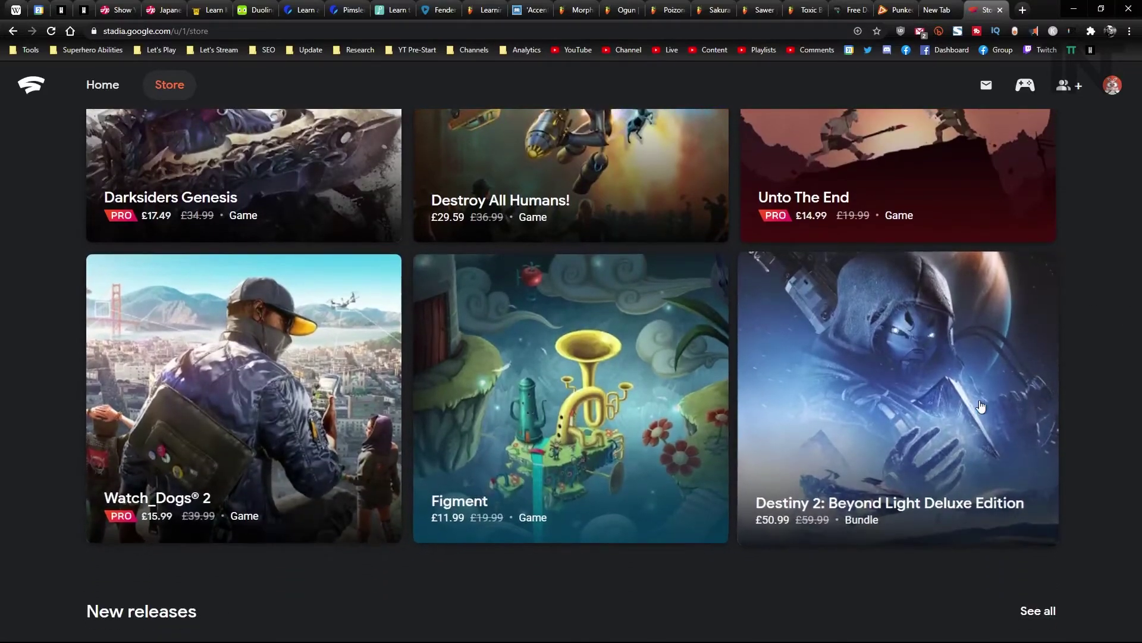
pyautogui.scroll(-3, 1010, 392)
pyautogui.scroll(-1, 1115, 289)
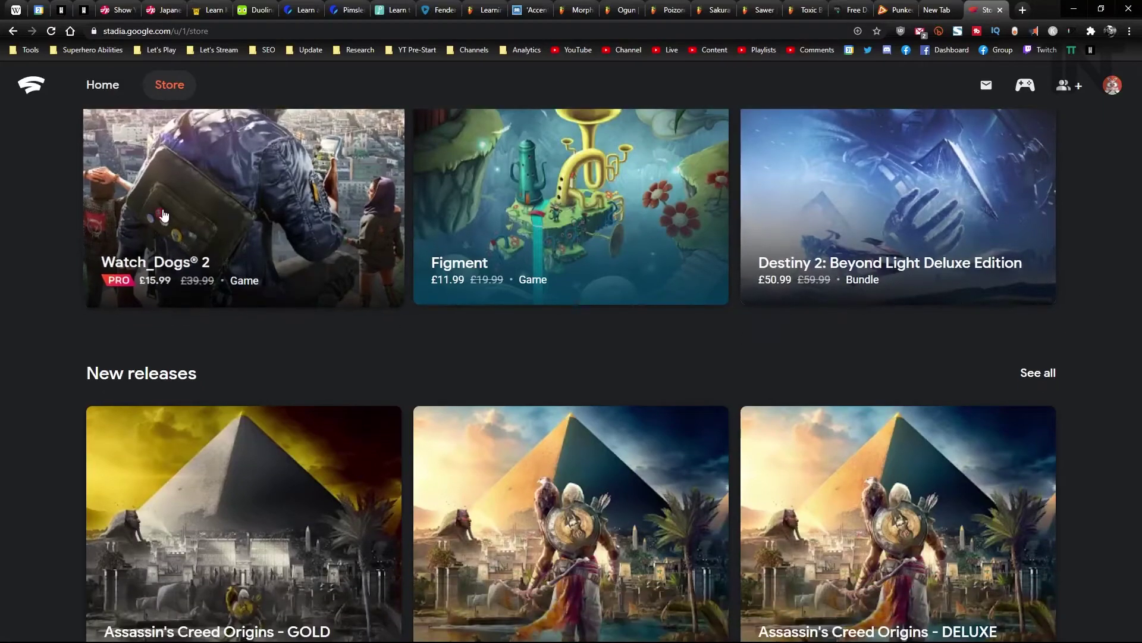
pyautogui.scroll(-6, 1101, 251)
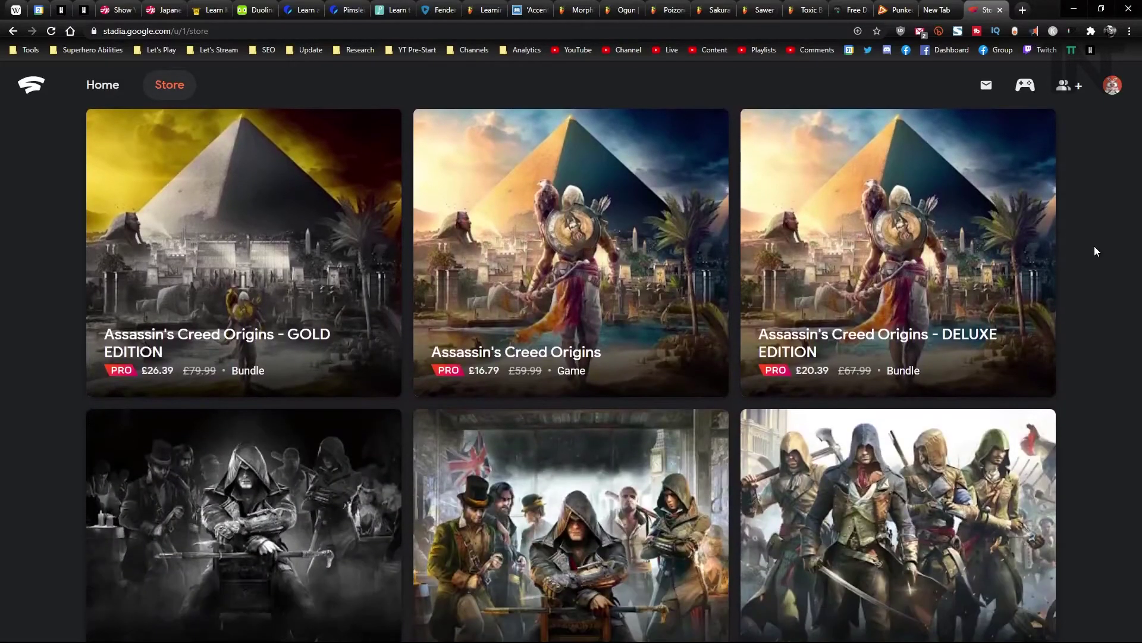
pyautogui.scroll(-3, 890, 383)
pyautogui.scroll(-5, 883, 368)
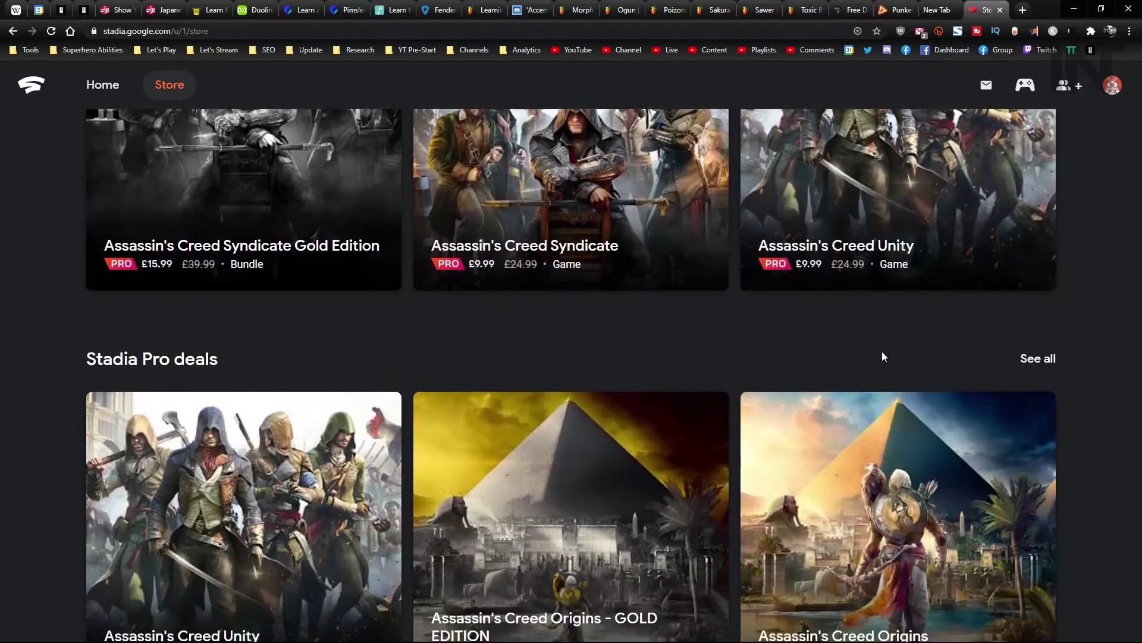
pyautogui.scroll(-2, 439, 238)
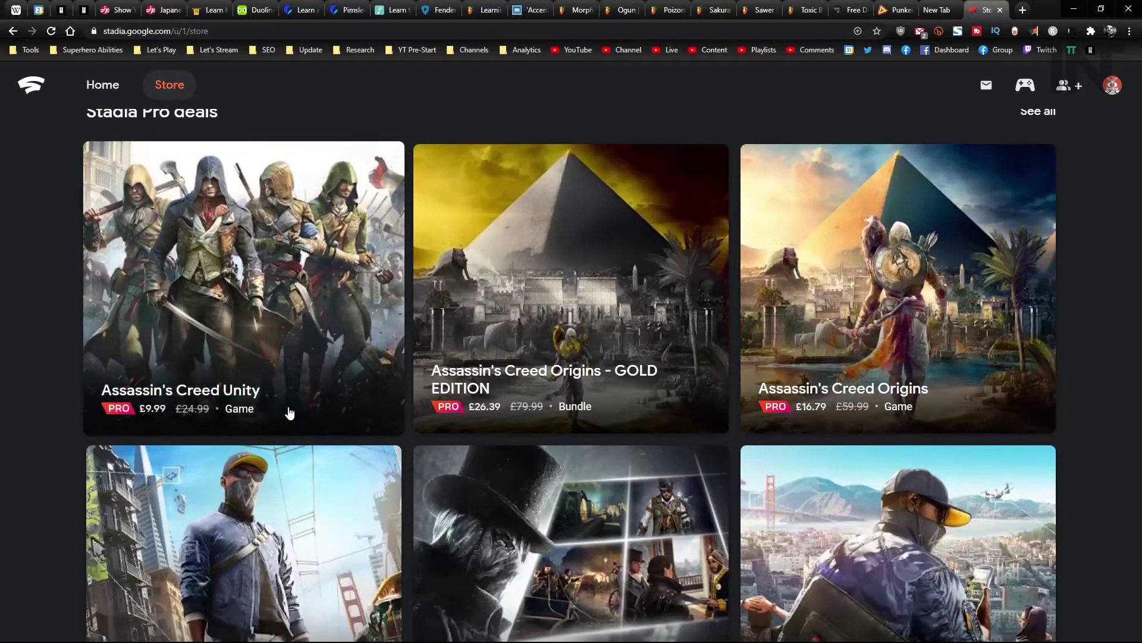
pyautogui.scroll(-4, 927, 373)
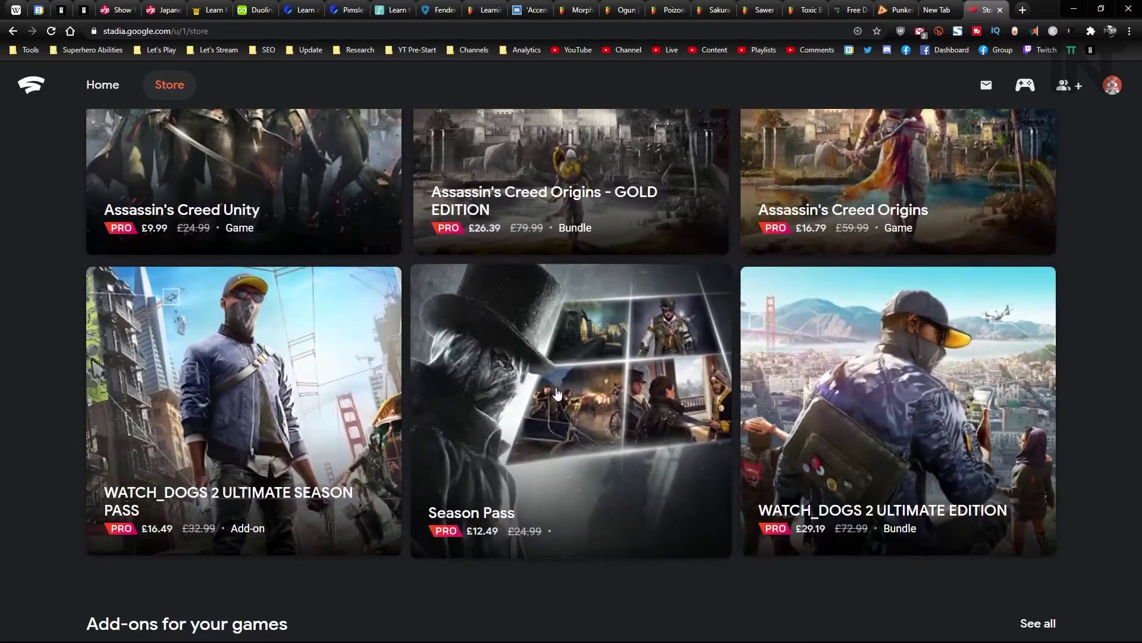
pyautogui.scroll(-10, 223, 376)
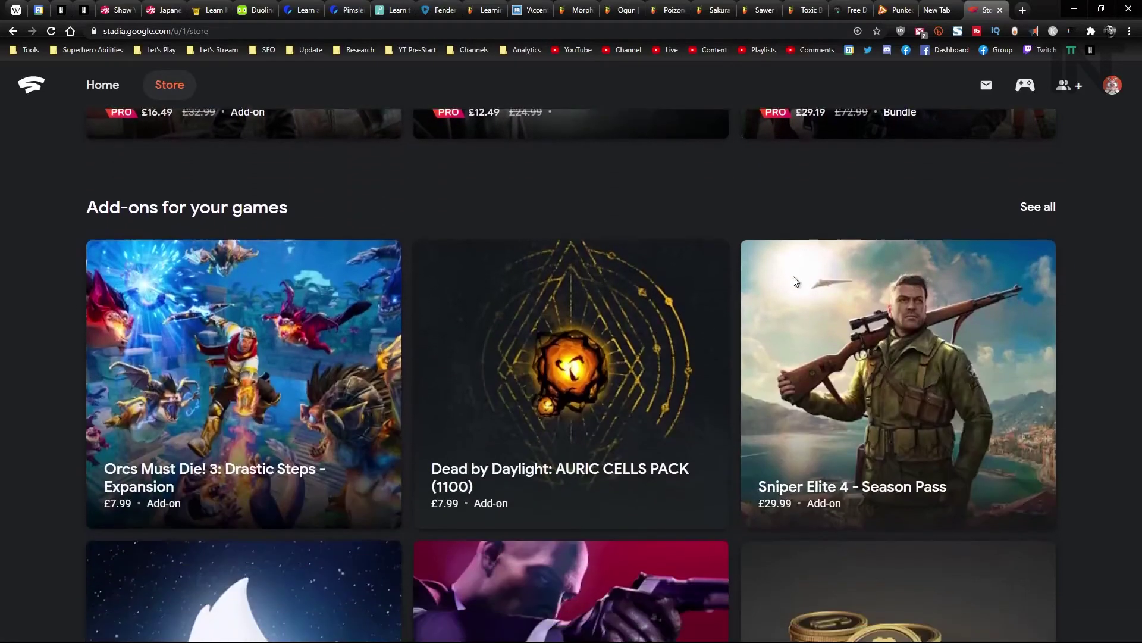
pyautogui.scroll(-4, 528, 357)
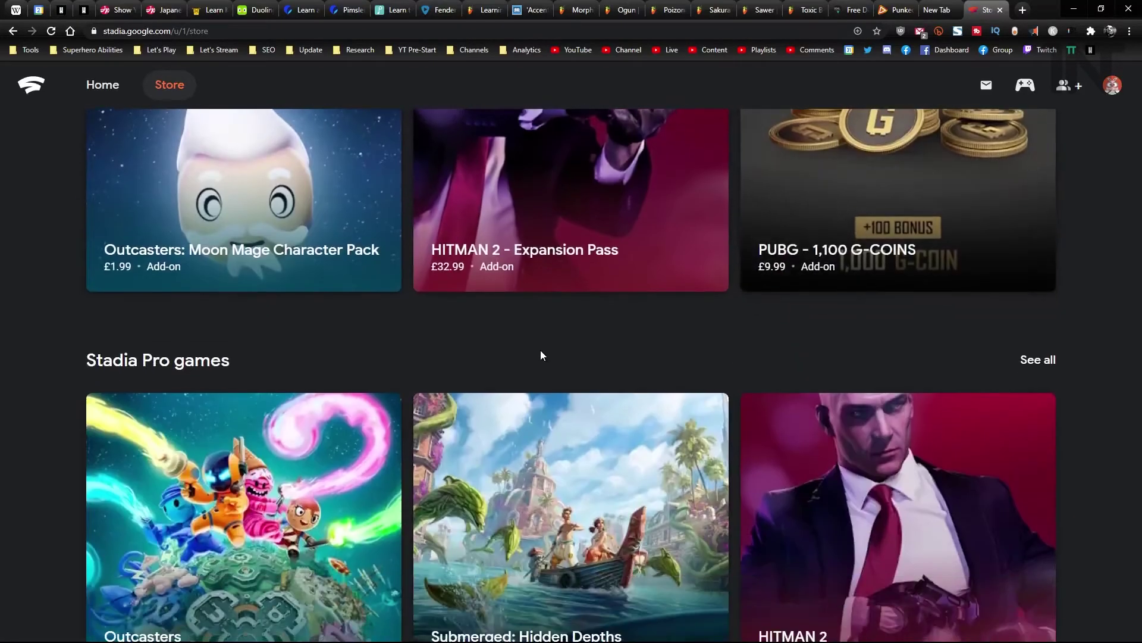